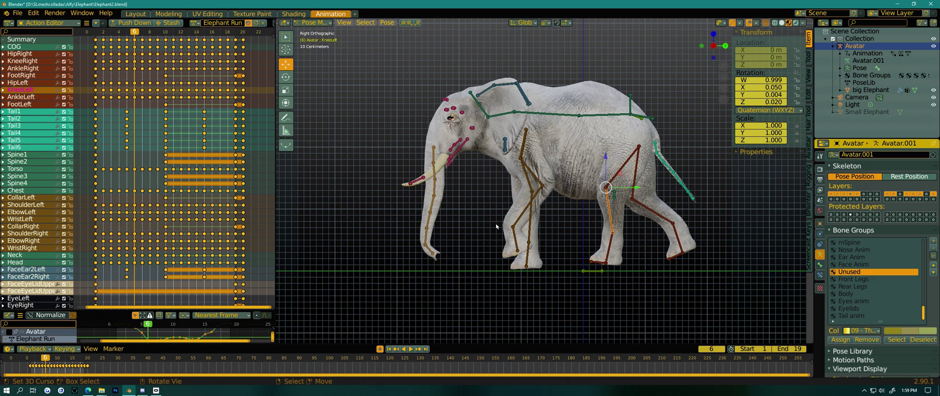
Play the run cycle, orbit briefly, return to Right Ortho view, and stop playback
click(410, 349)
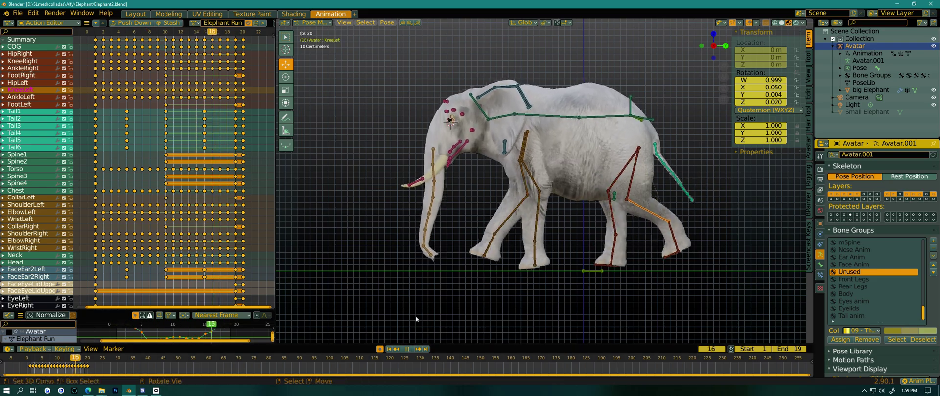
middle_drag(529, 259, 534, 255)
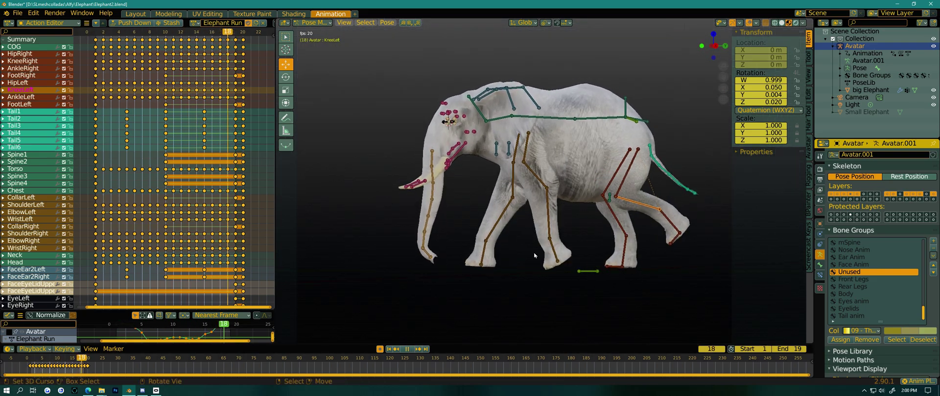
key(KP_3)
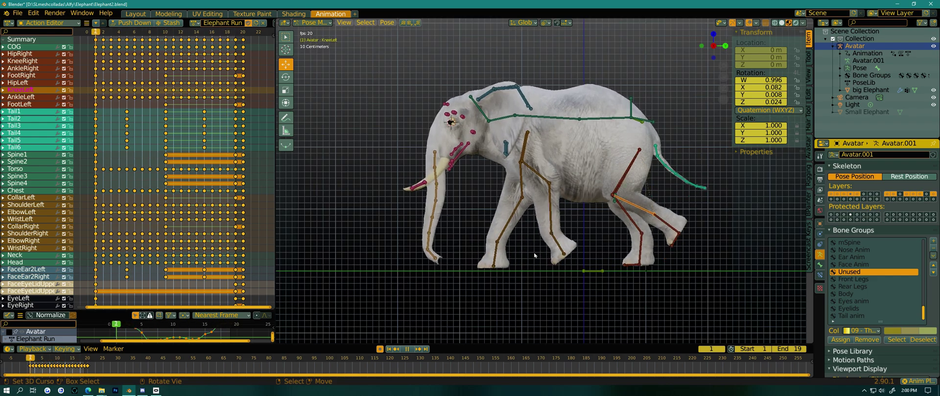
click(409, 351)
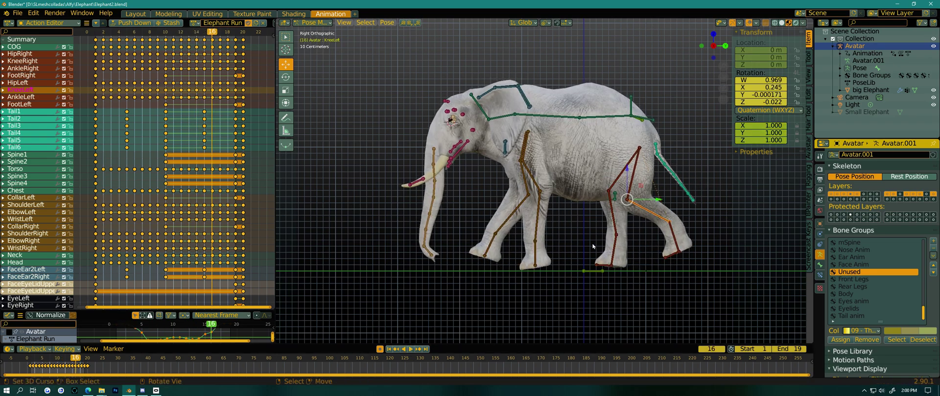
Select HipRight, HipLeft, then the KneeLeft bone, and replay the run
click(619, 177)
click(619, 195)
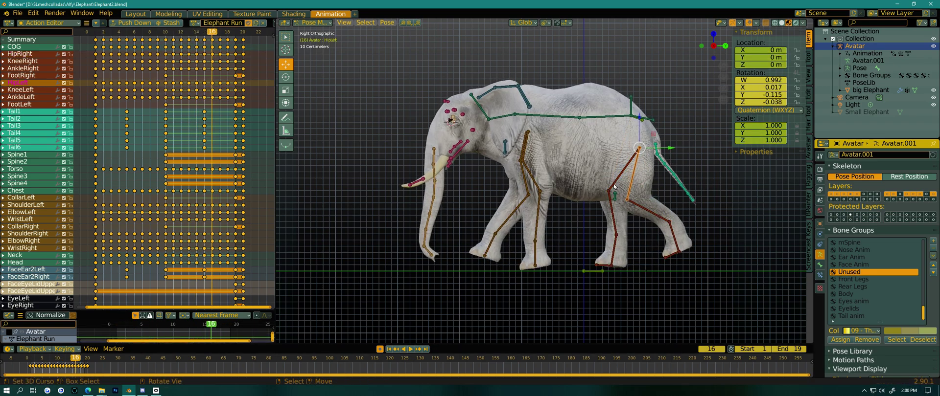
click(654, 216)
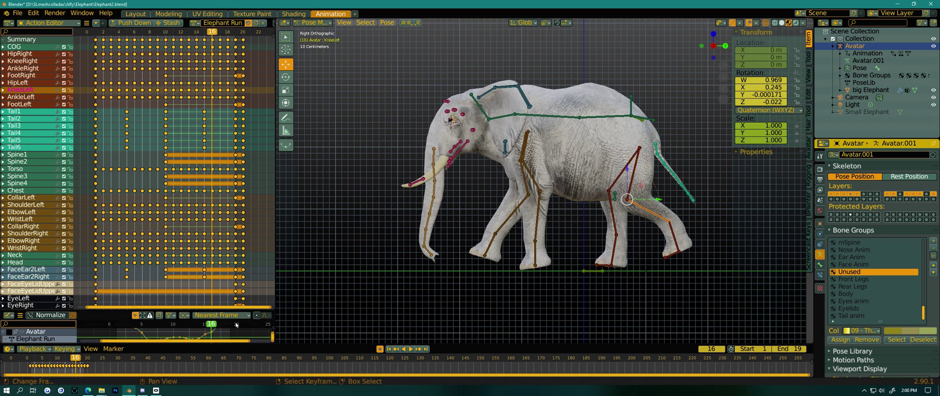
key(space)
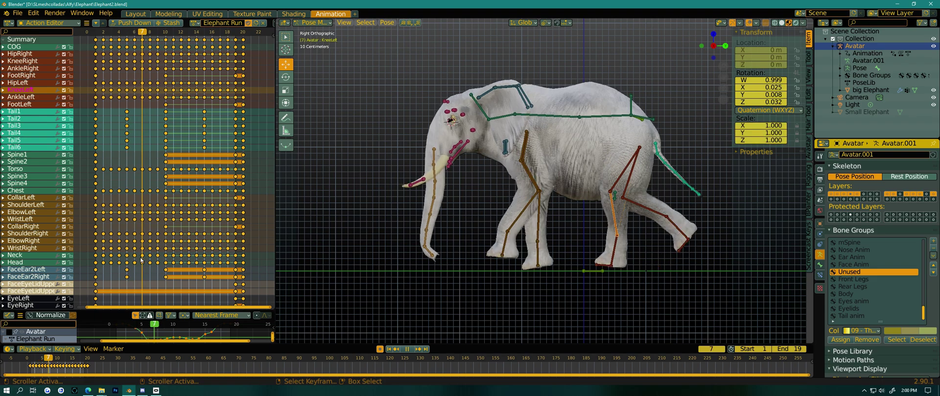
Pause the run at frame 7 and drag the graph area border upward
key(space)
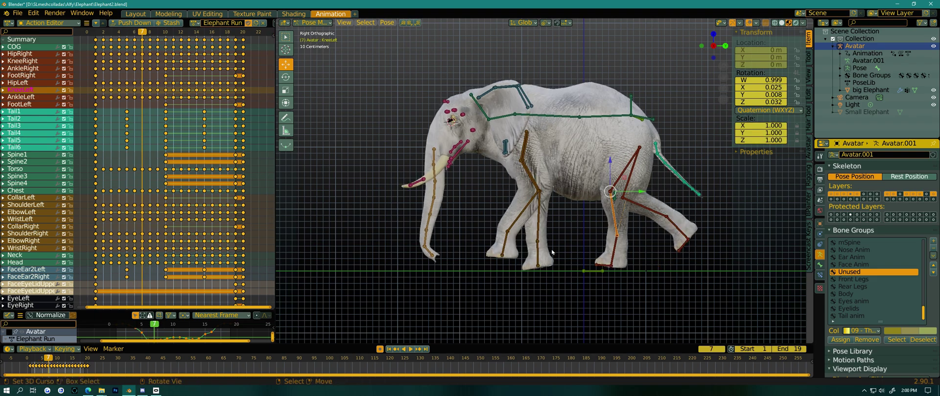
key(space)
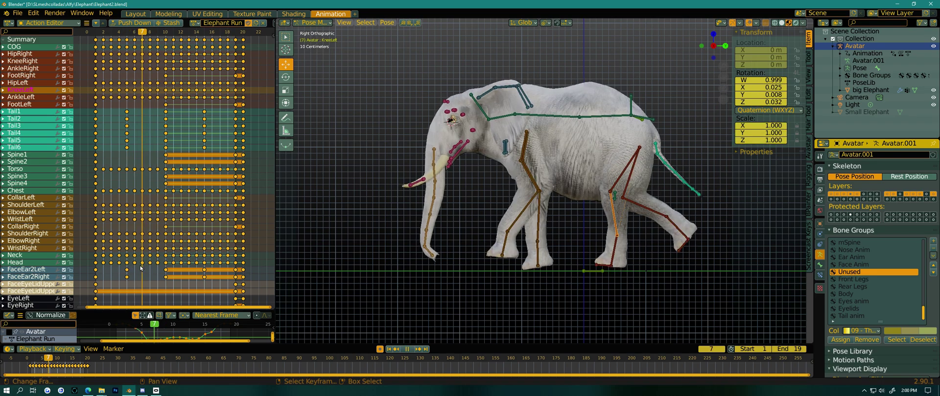
key(space)
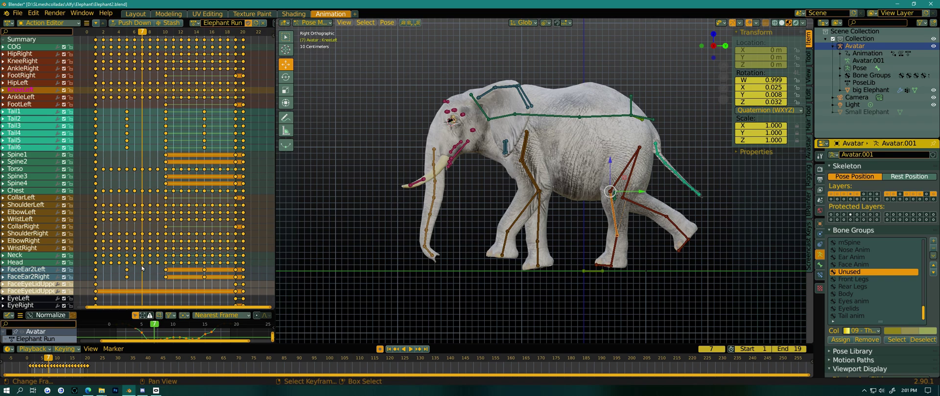
drag(110, 310, 130, 173)
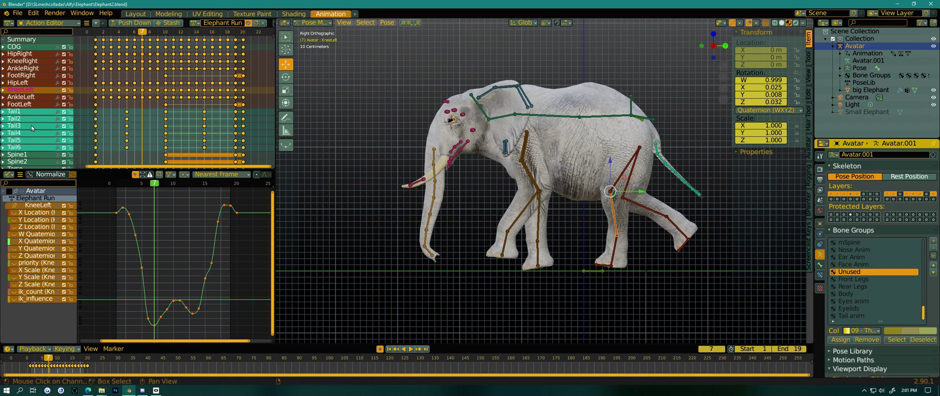
Select all bones and make the Graph Editor area much taller
key(a)
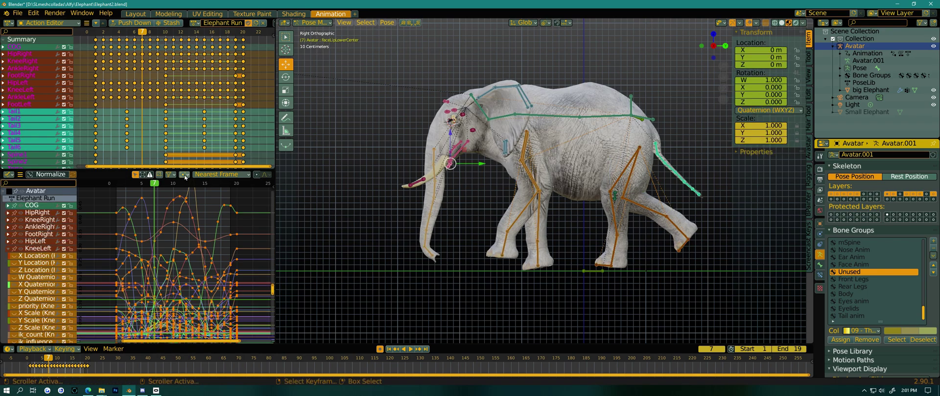
drag(186, 170, 187, 74)
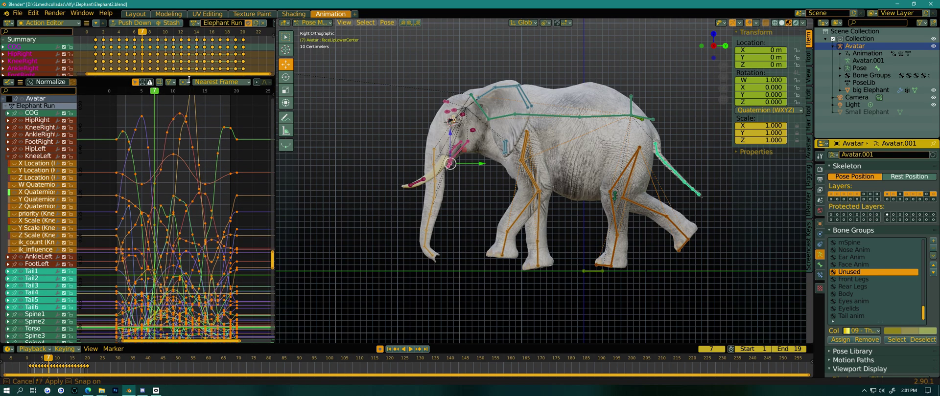
scroll(175, 211, down, 6)
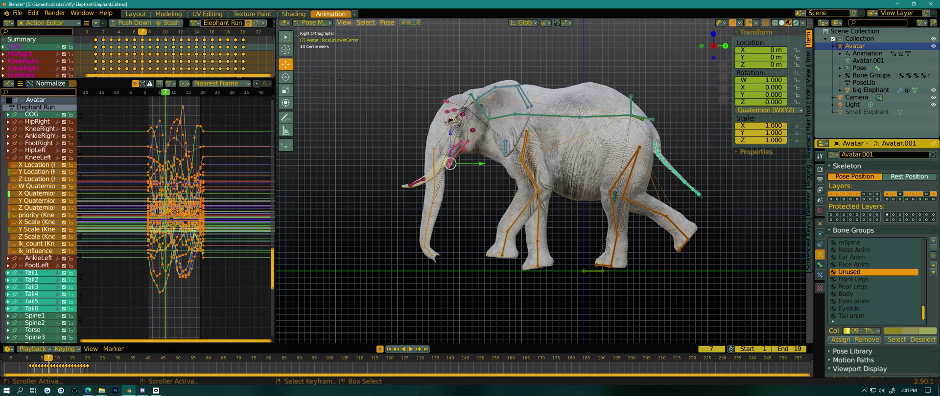
scroll(175, 211, up, 3)
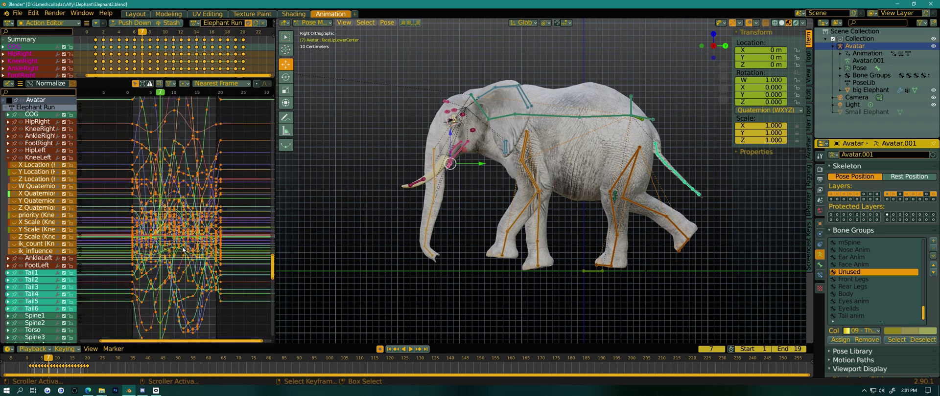
scroll(183, 249, down, 1)
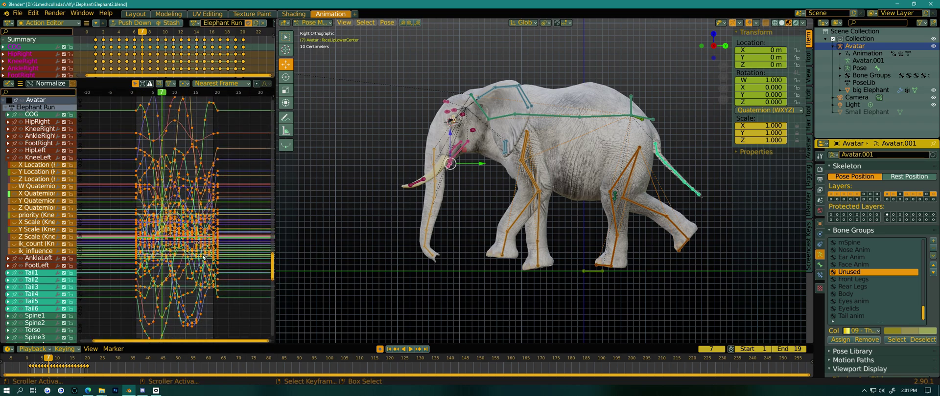
Show only KneeRight's curves via HipRight then KneeRight, centre them, and shrink the graph area
click(629, 184)
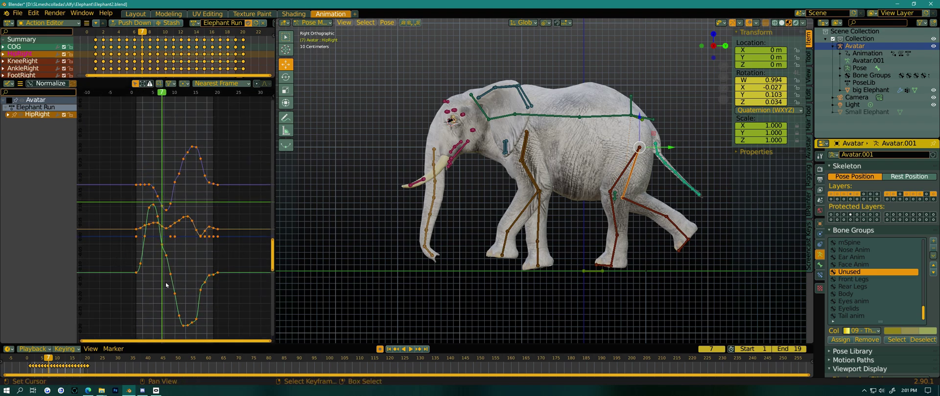
click(657, 215)
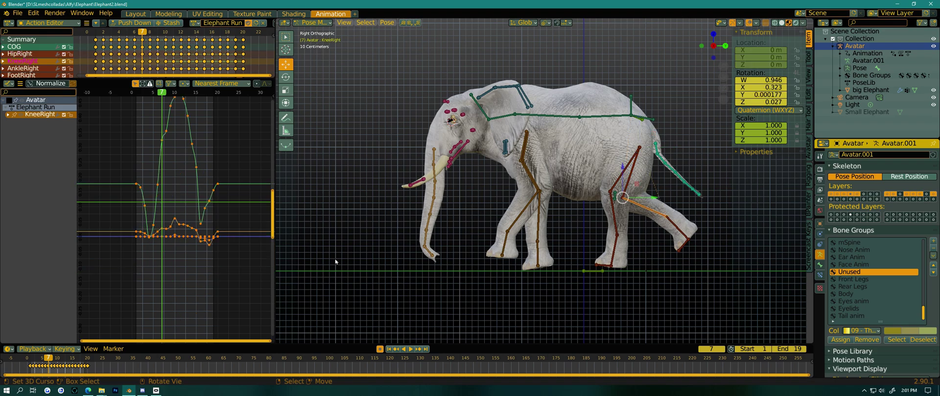
scroll(186, 252, down, 2)
middle_drag(186, 252, 189, 272)
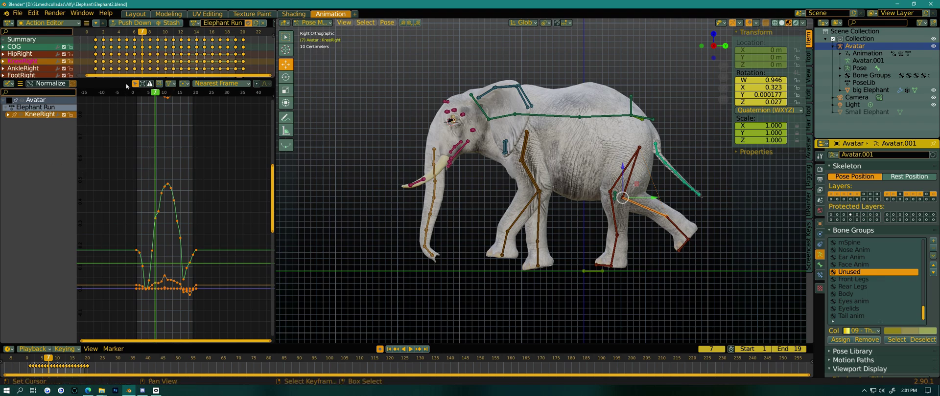
drag(130, 82, 132, 198)
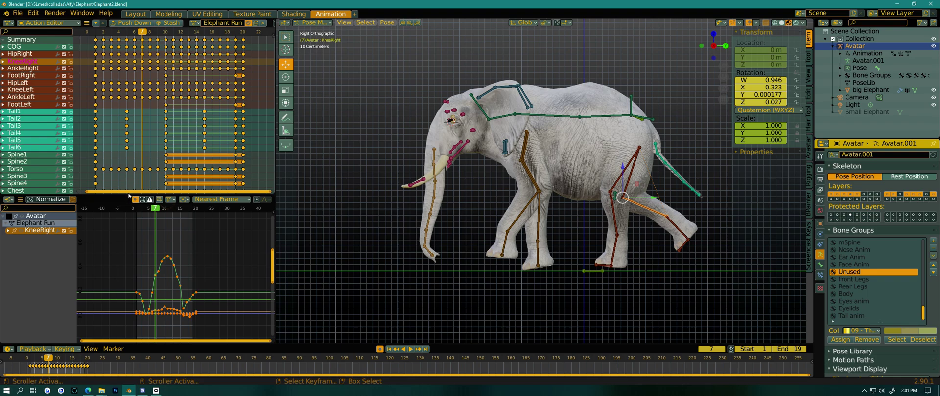
Join the graph area into the Dope Sheet keyframe editor
right_click(130, 199)
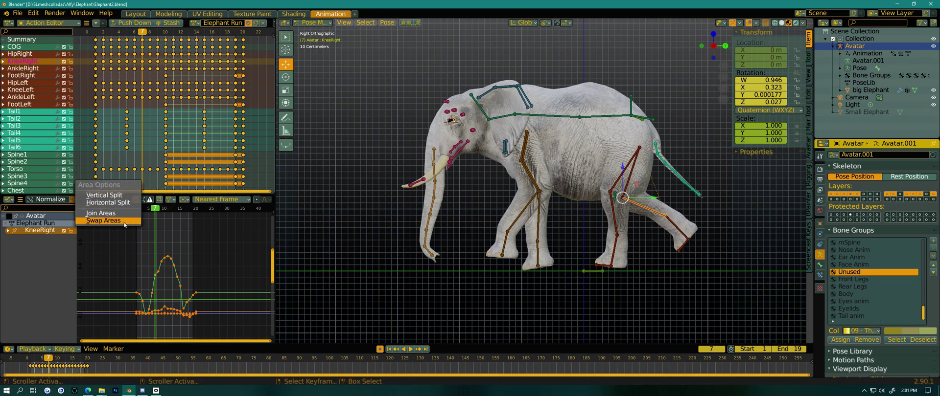
click(126, 214)
click(119, 243)
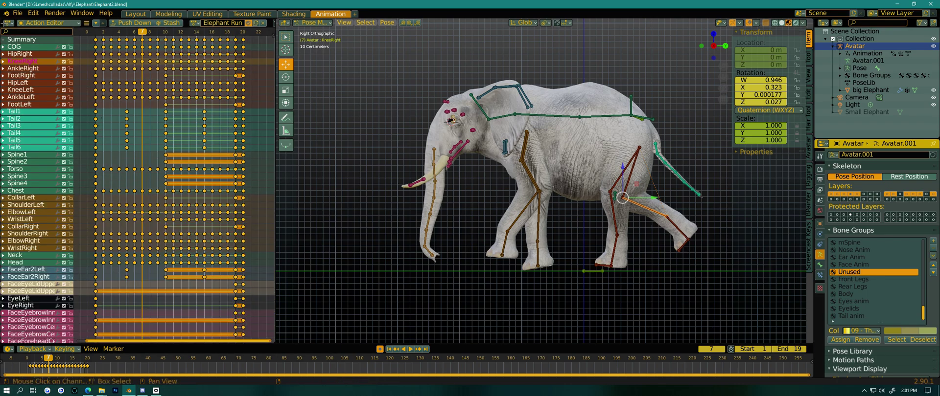
Split the Dope Sheet into two stacked areas and make the lower one a Graph Editor
drag(4, 22, 5, 194)
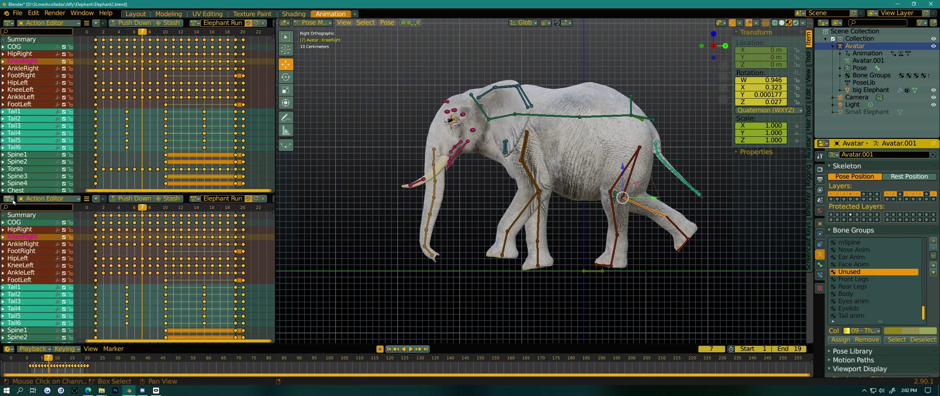
click(9, 200)
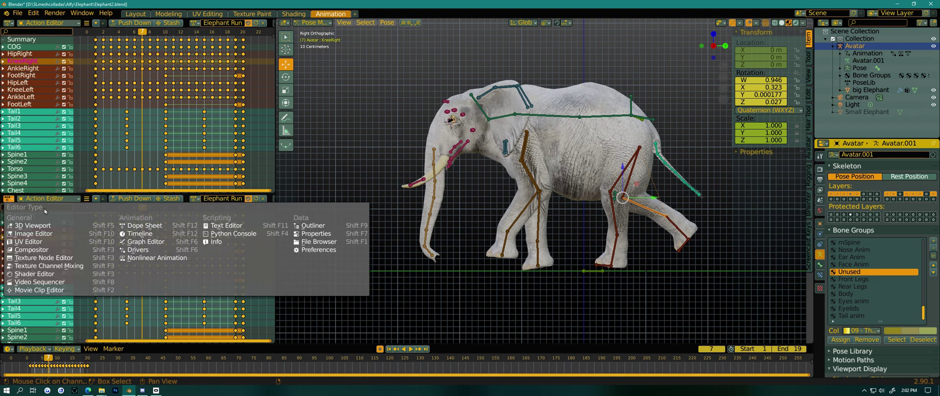
click(156, 242)
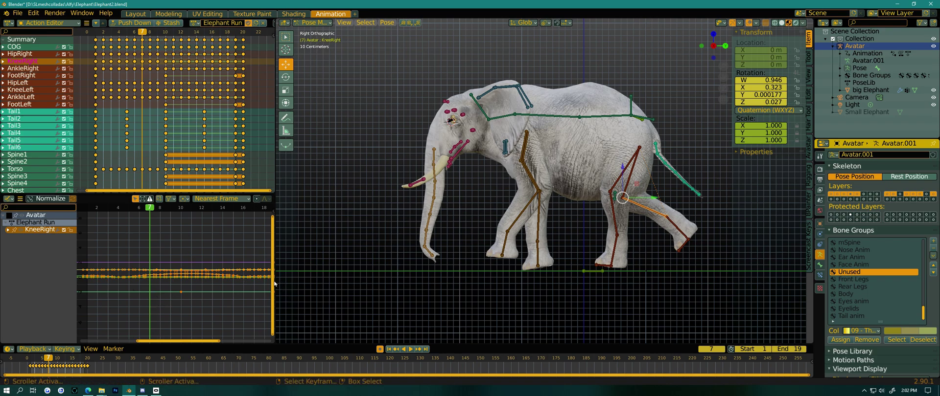
Resize the Graph Editor area against the 3D view to enlarge it
drag(276, 284, 364, 283)
middle_drag(269, 286, 261, 283)
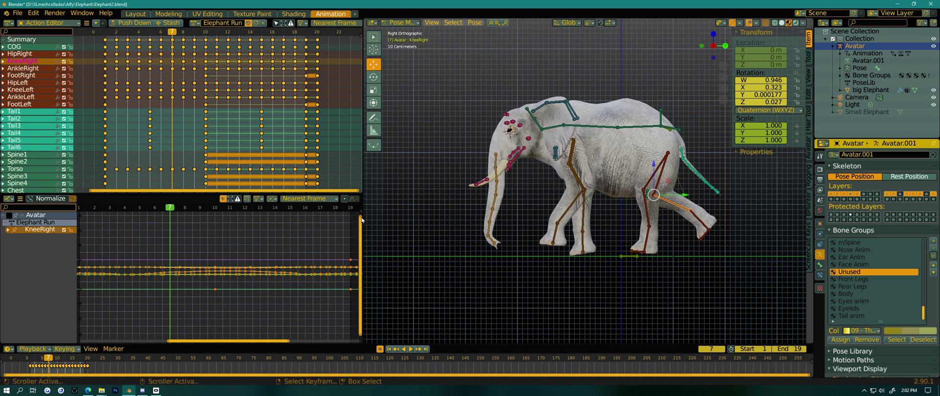
drag(362, 220, 366, 293)
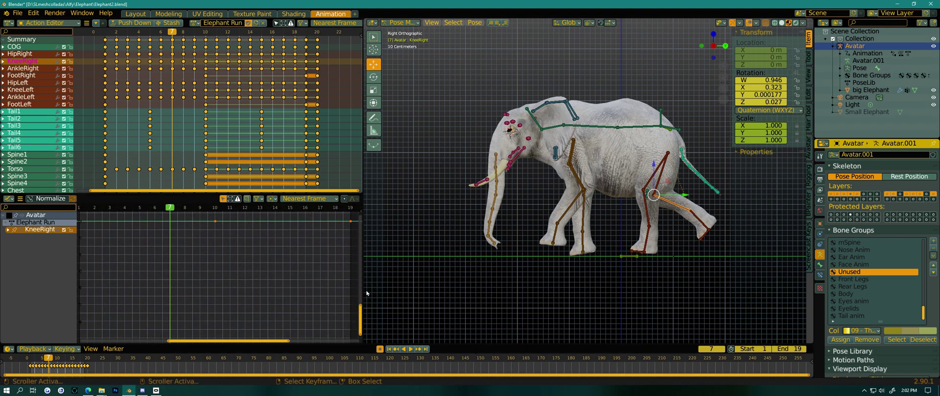
ctrl+middle_drag(274, 245, 336, 259)
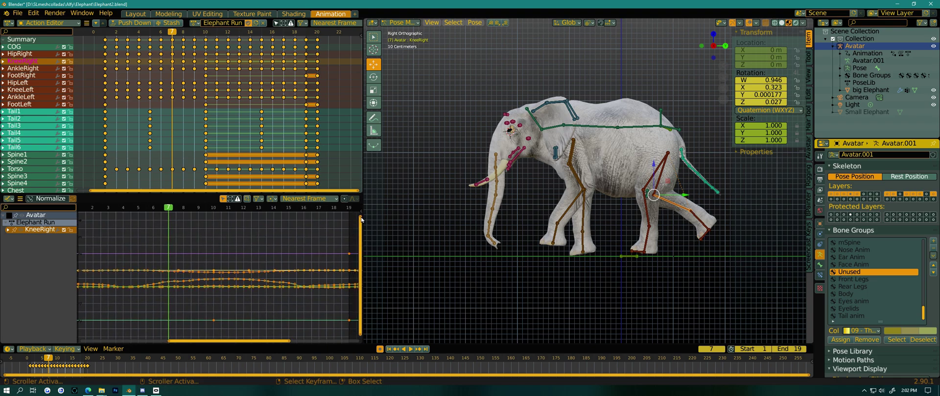
drag(361, 220, 362, 309)
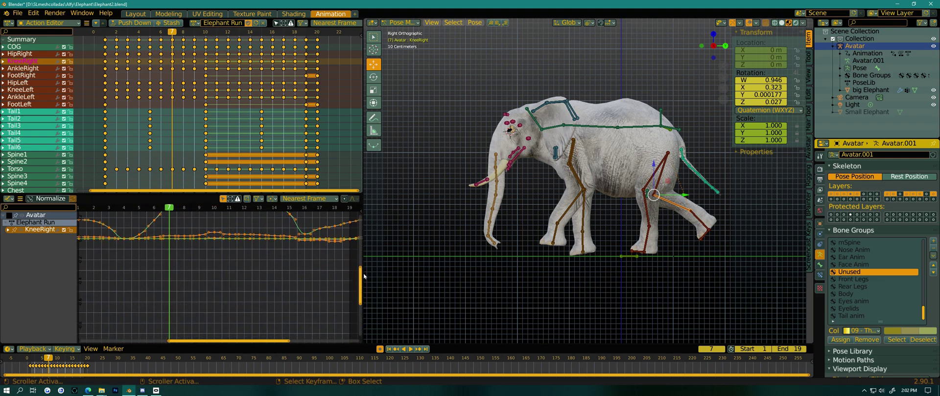
Fit the KneeRight curves with Home and zoom in closely around frame 7
key(Home)
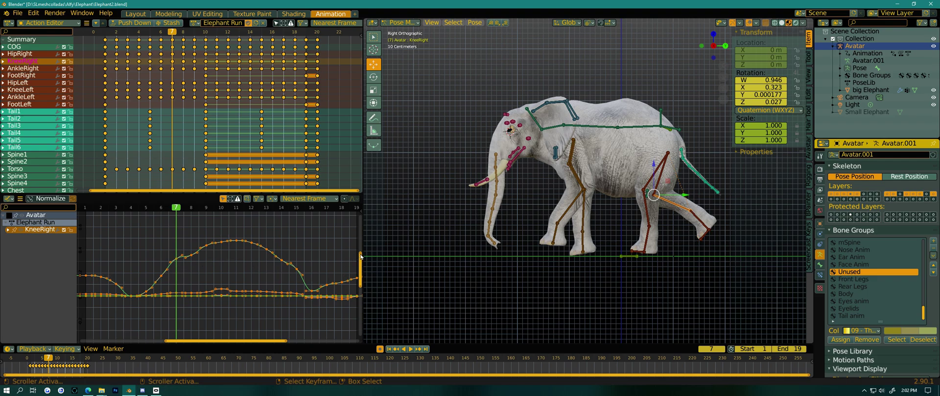
ctrl+middle_drag(255, 251, 255, 225)
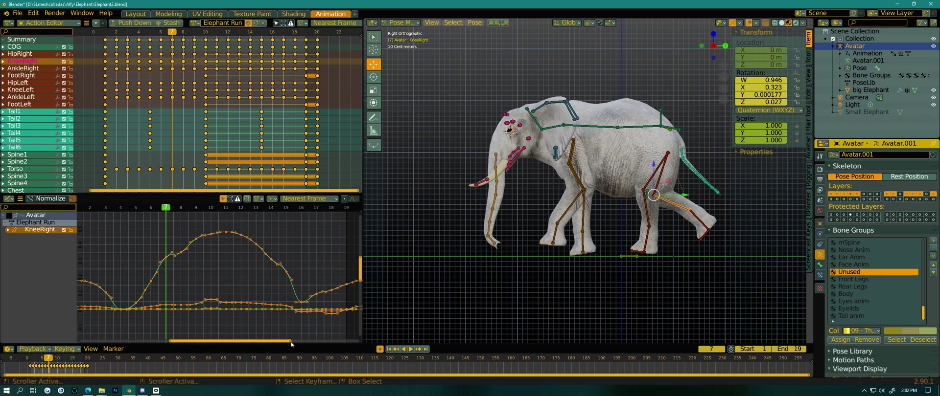
mouse_move(290, 342)
mouse_down()
mouse_move(251, 341)
mouse_move(293, 342)
mouse_up()
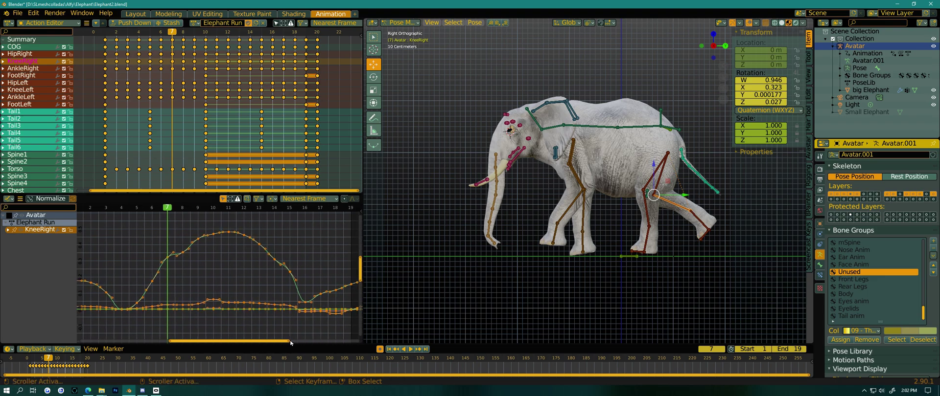
middle_drag(189, 289, 214, 291)
scroll(214, 291, down, 3)
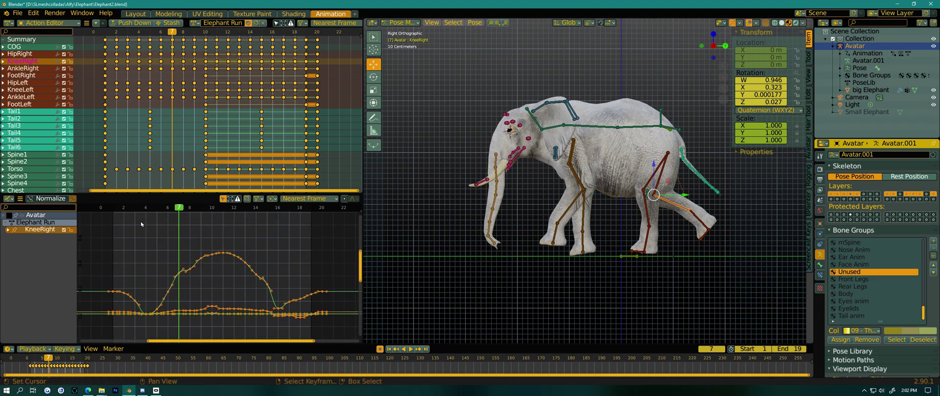
scroll(245, 292, up, 3)
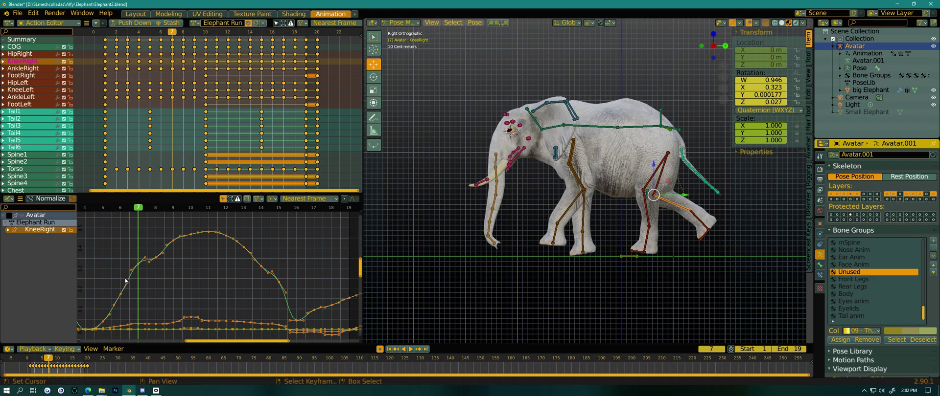
scroll(125, 281, up, 7)
Select only the frame 7 KneeRight keyframe and drag its handle to reshape the rise
click(168, 238)
scroll(168, 240, up, 2)
key(alt+a)
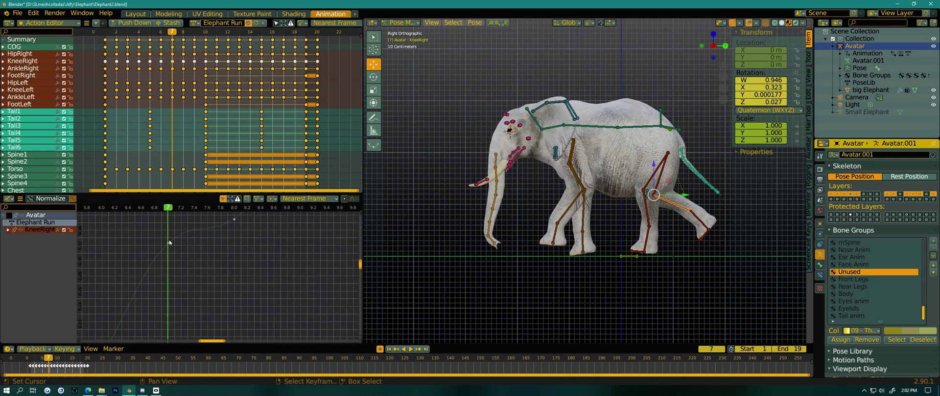
click(169, 244)
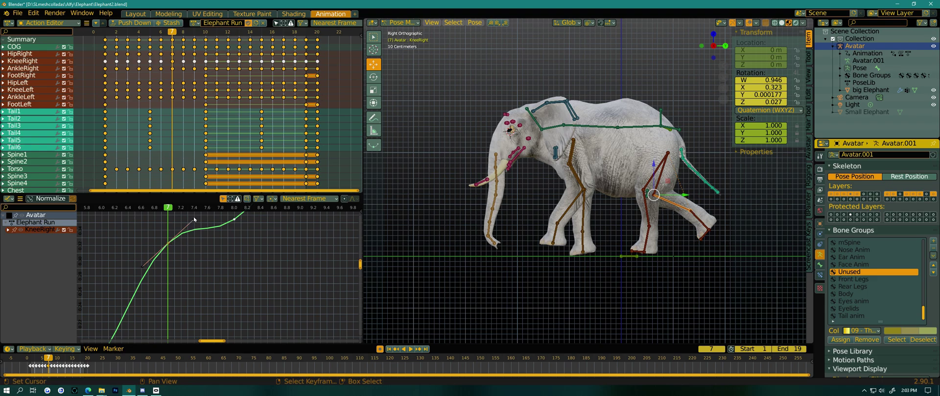
drag(194, 222, 198, 229)
scroll(203, 272, down, 7)
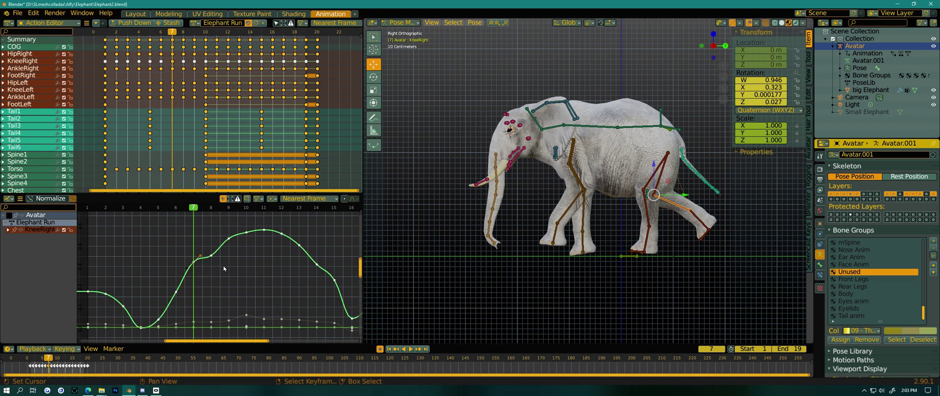
click(20, 199)
Toggle View > Only Selected Curve Keyframes and frame the KneeRight curves across frames 0–20
mouse_move(28, 208)
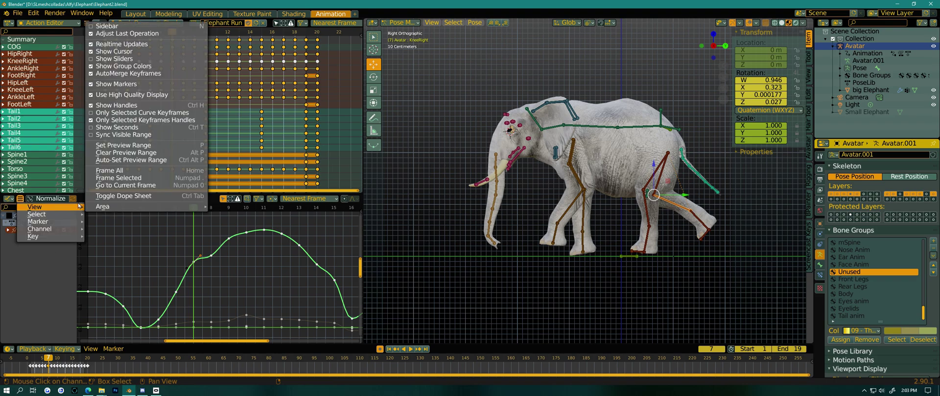
click(109, 111)
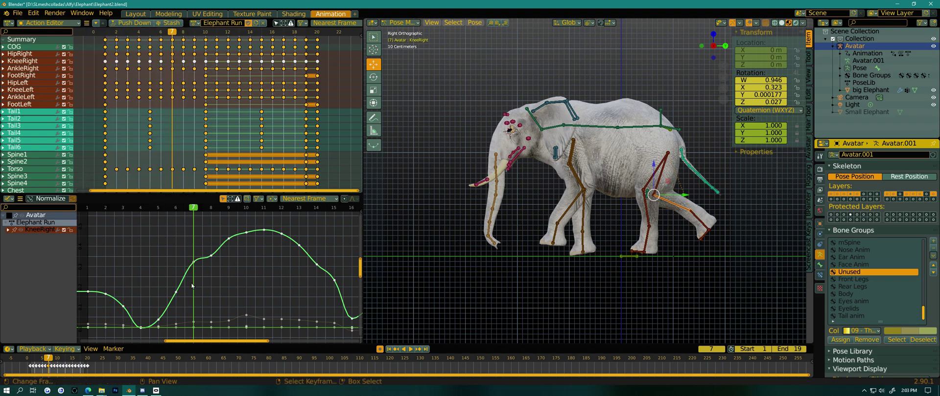
scroll(212, 289, down, 2)
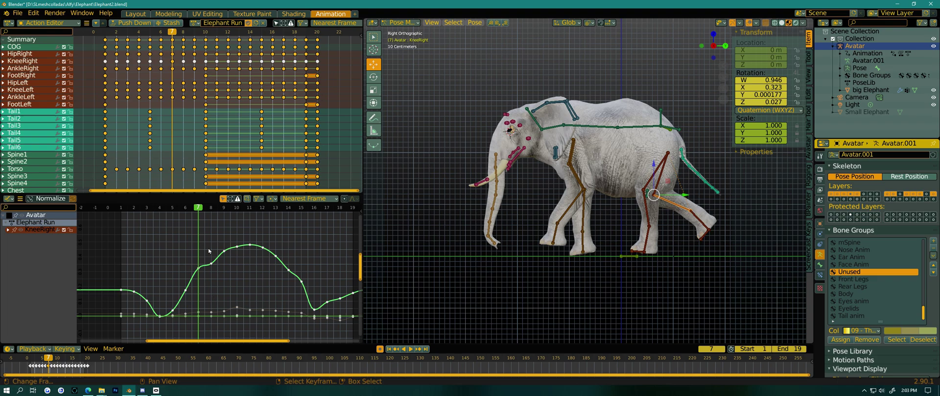
scroll(191, 303, up, 2)
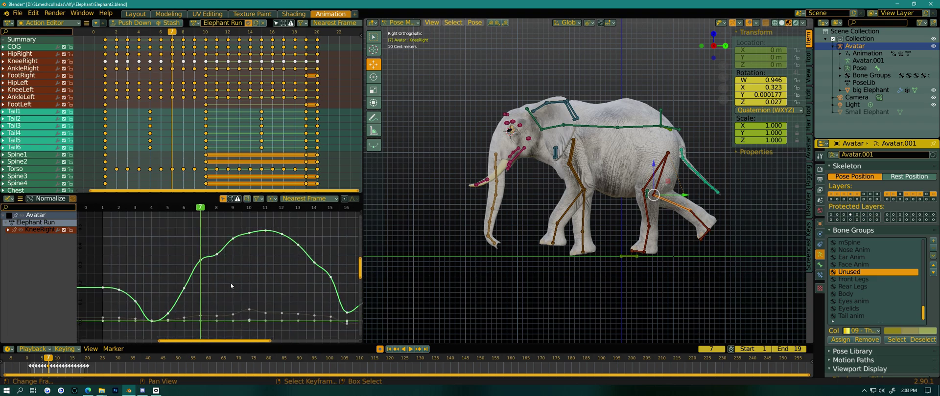
scroll(231, 286, down, 2)
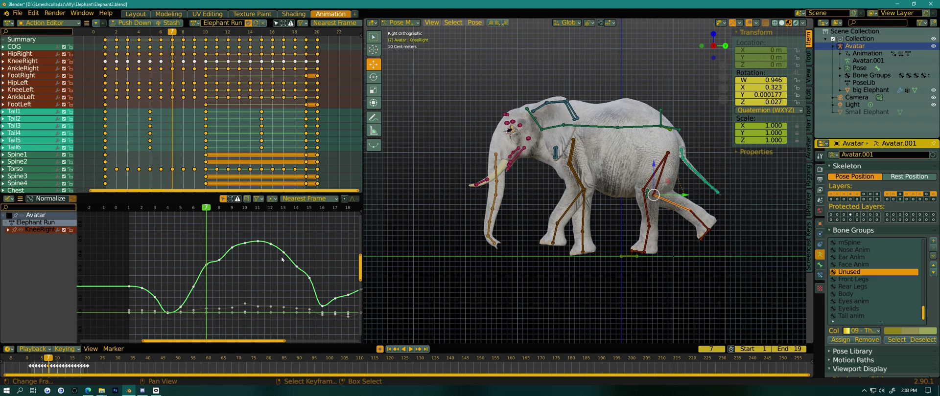
key(Home)
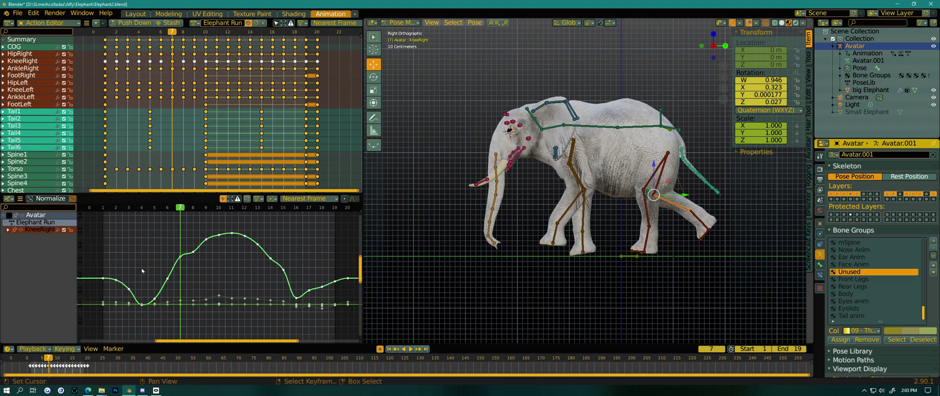
Replay the run to check the leg, stop at frame 6, and grab the keyframe near frame 8
scroll(150, 274, up, 2)
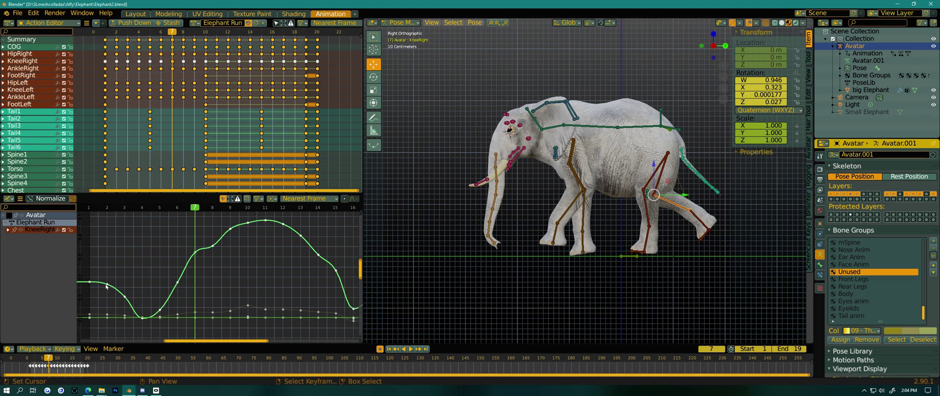
key(space)
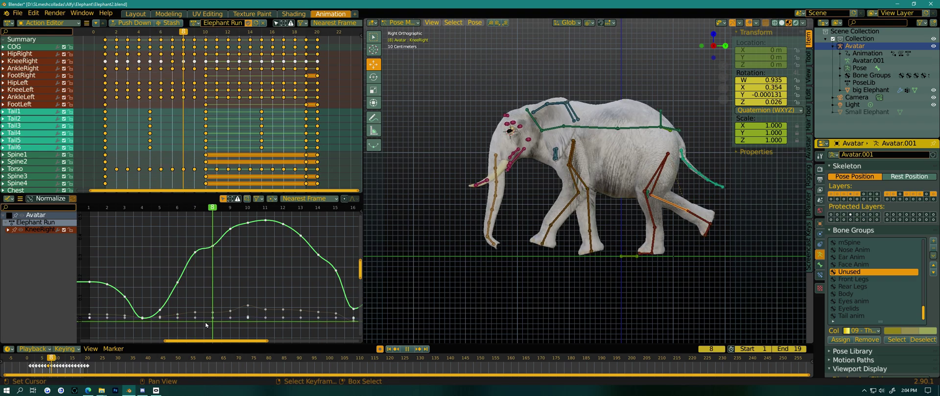
key(space)
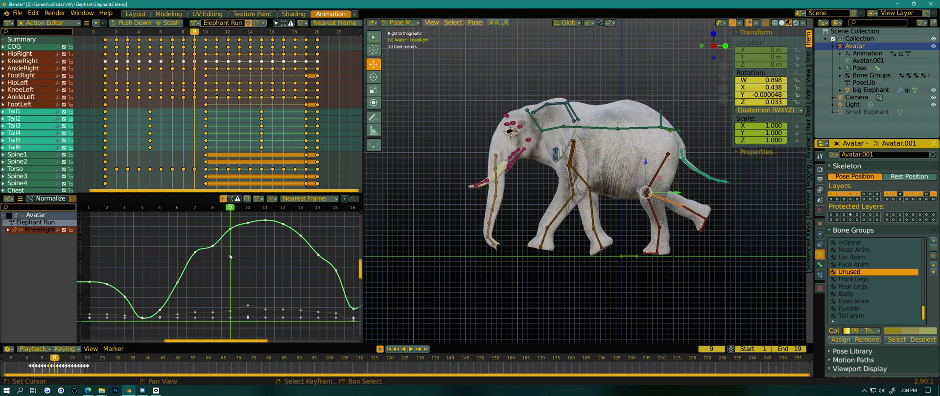
key(space)
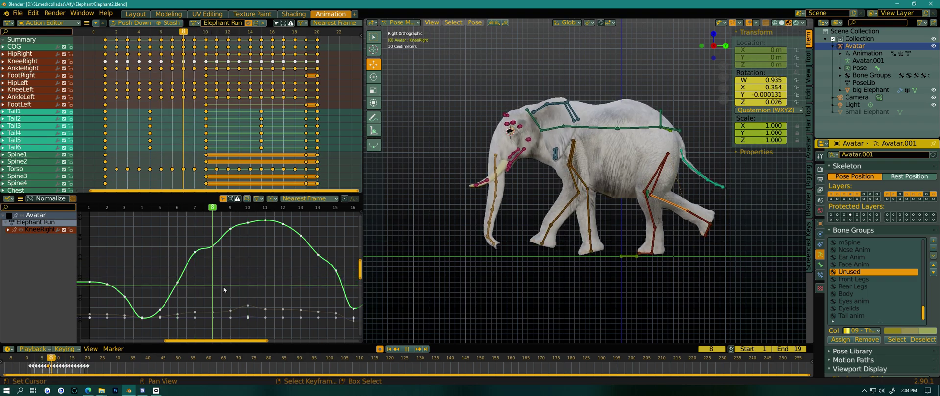
key(space)
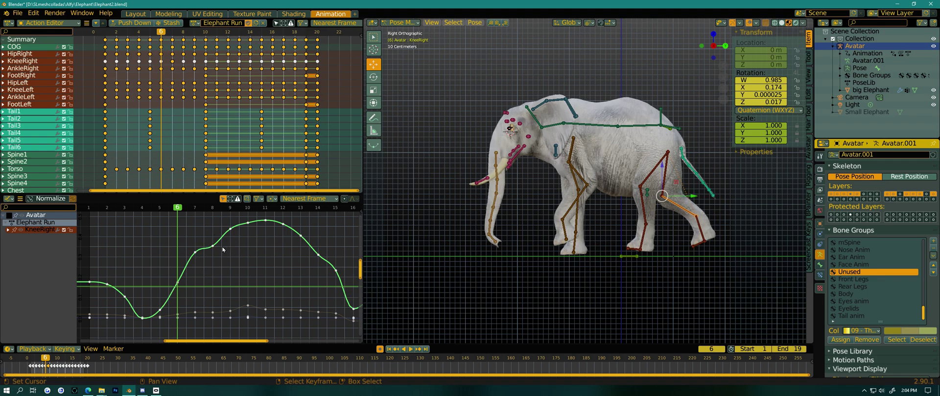
click(213, 246)
key(g)
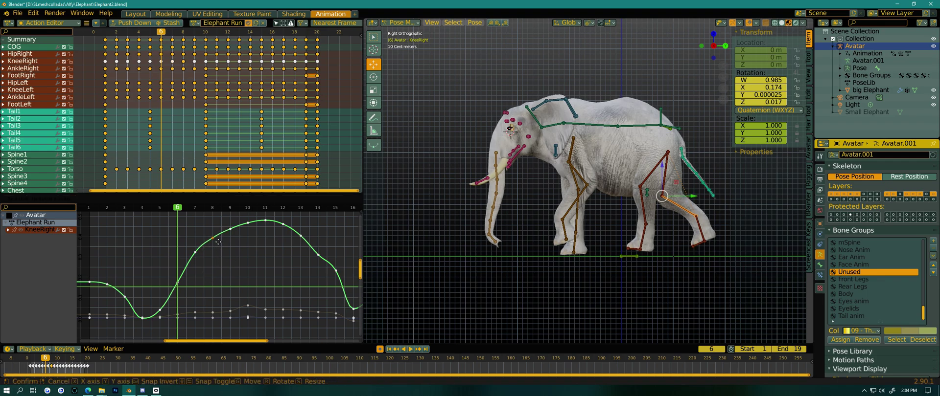
Confirm the frame 8 key's new position, then raise the KneeRight key at frame 14
click(218, 242)
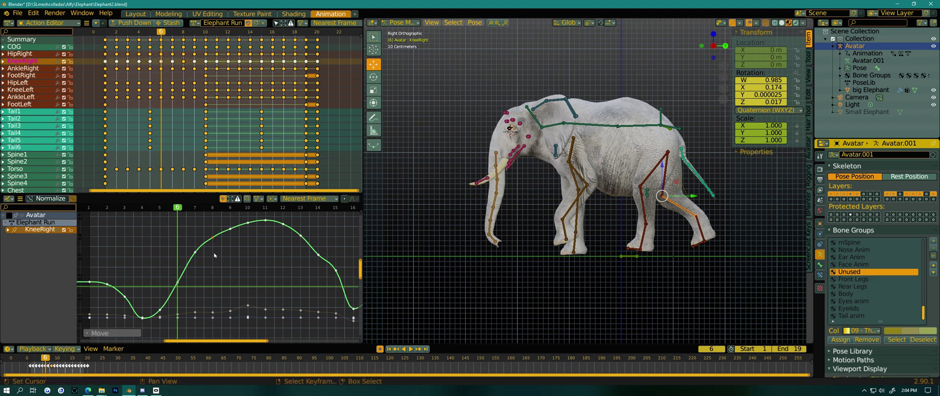
drag(177, 272, 324, 295)
middle_drag(322, 255, 221, 274)
drag(221, 273, 219, 269)
middle_drag(222, 290, 215, 260)
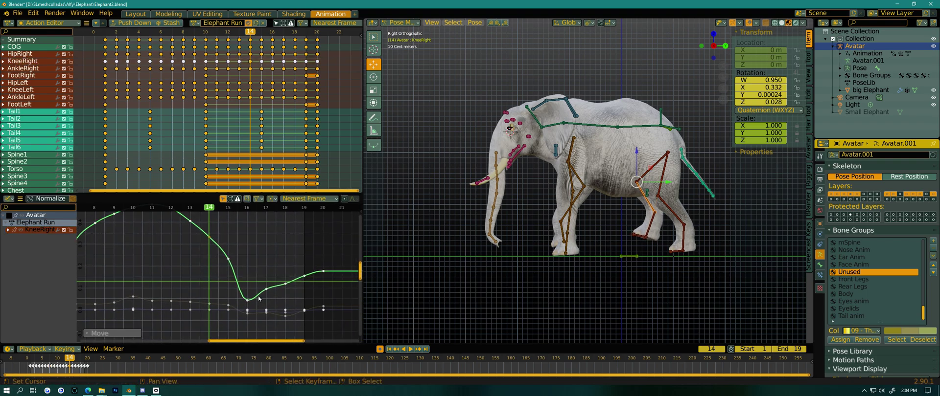
scroll(259, 299, up, 2)
At frame 16, move the low KneeRight keyframe to a new value
drag(201, 308, 246, 309)
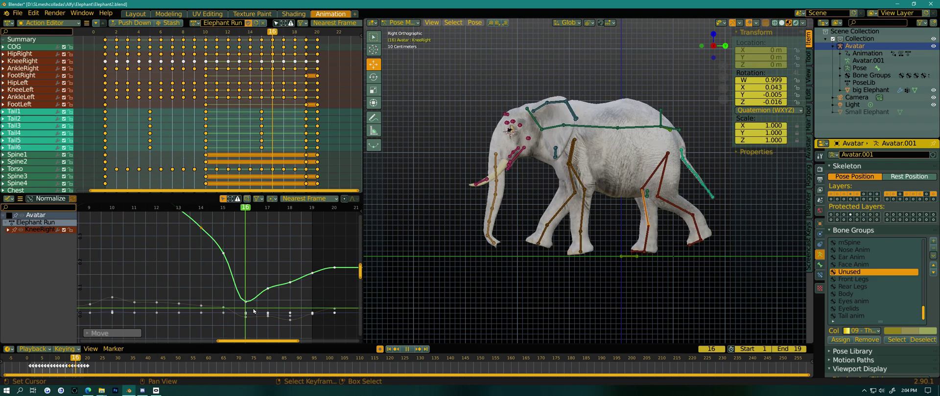
click(268, 289)
key(g)
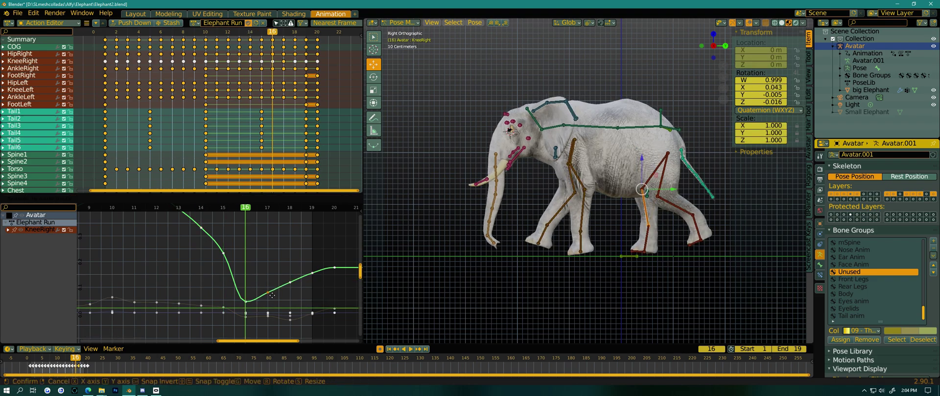
click(272, 297)
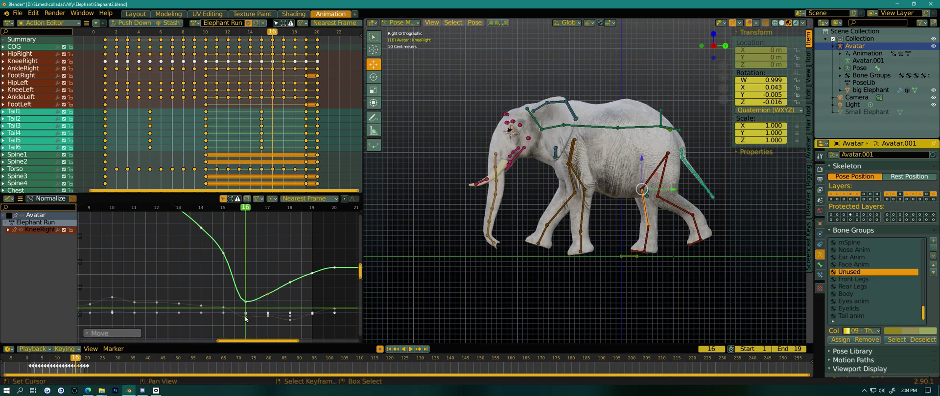
Replay the run, check the pose at frame 17, and bring the orange KneeRight curve into view
key(space)
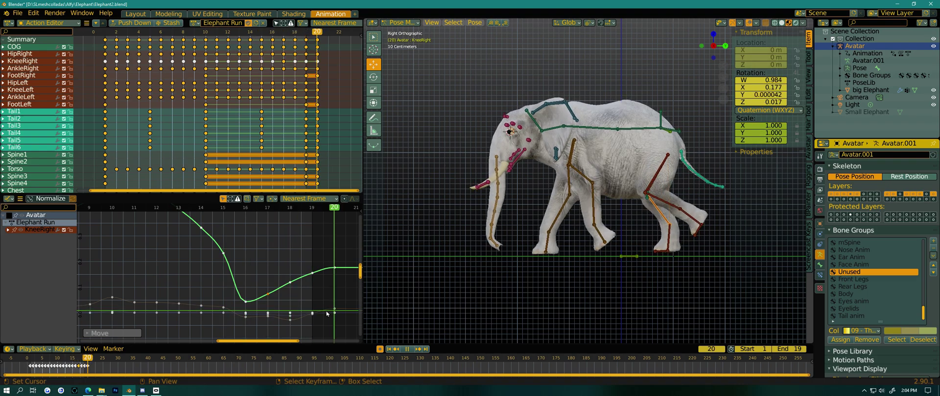
drag(327, 314, 269, 322)
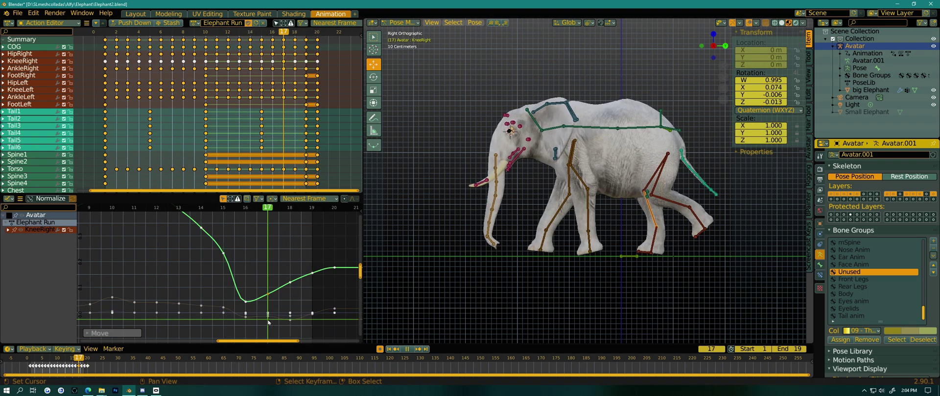
key(space)
middle_drag(180, 305, 269, 265)
Raise the frame 11 key on the orange KneeRight curve slightly and replay to check
click(268, 265)
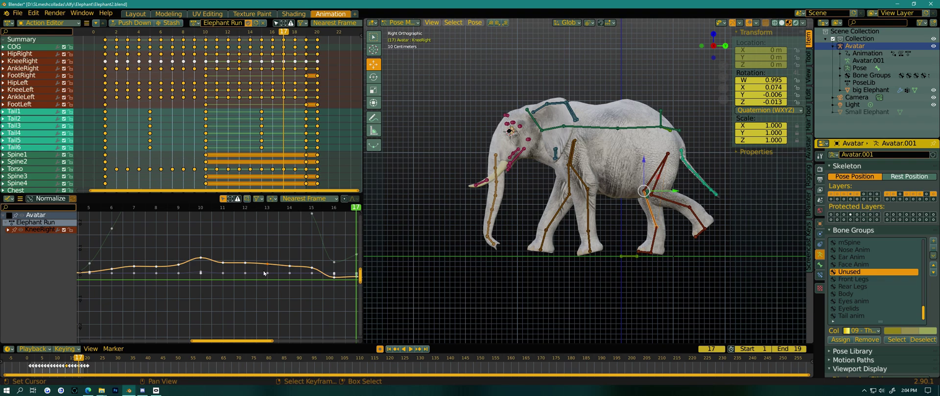
middle_drag(193, 271, 217, 273)
scroll(268, 290, up, 2)
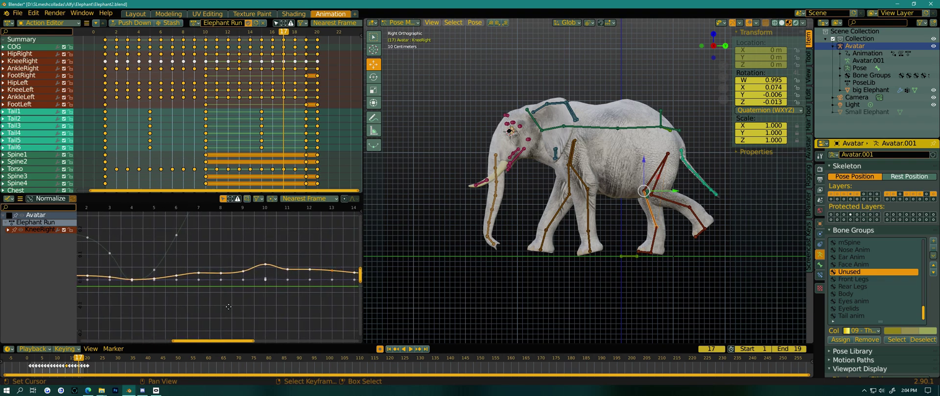
middle_drag(268, 290, 266, 304)
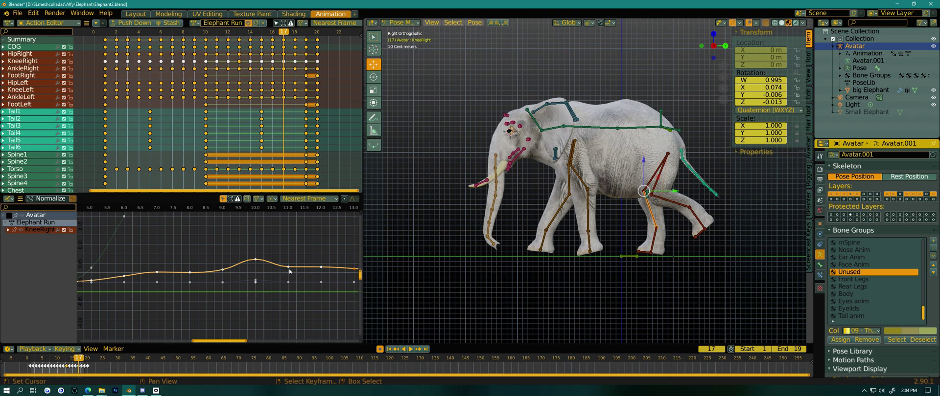
drag(289, 268, 289, 265)
middle_drag(278, 289, 236, 288)
key(space)
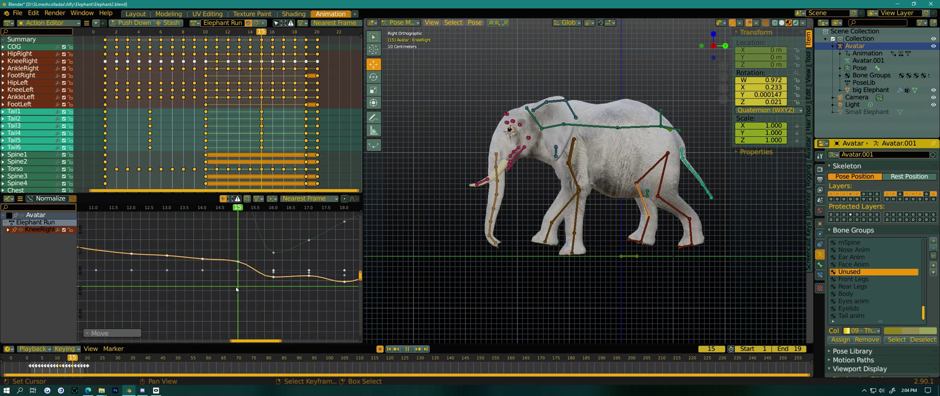
key(space)
Lower the frame 15 key and nudge the frame 17 key on the orange curve
drag(239, 262, 238, 271)
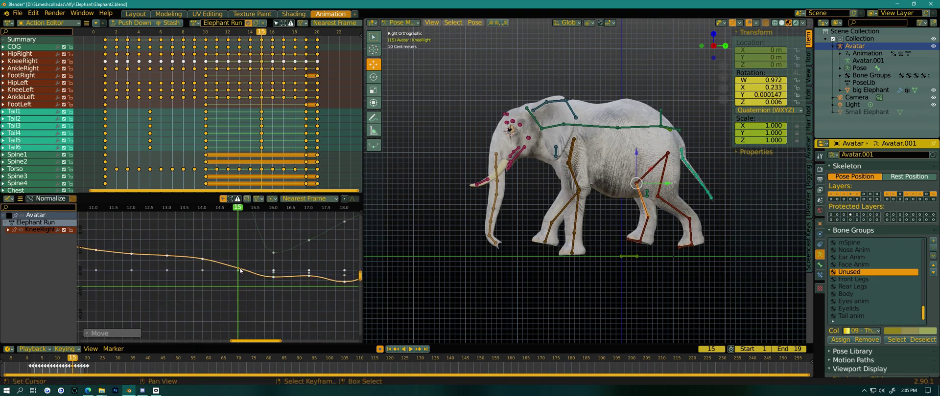
middle_drag(278, 310, 212, 305)
scroll(212, 305, up, 2)
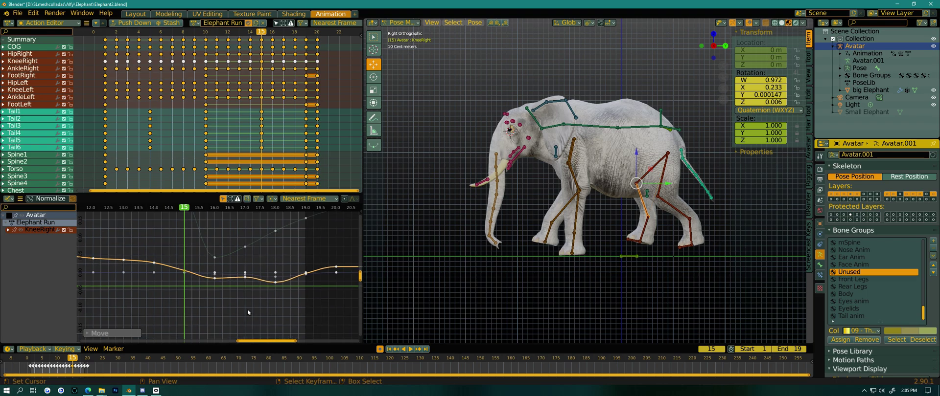
click(248, 282)
key(g)
click(252, 284)
Zoom out to the whole curve range and play the stride to review
scroll(252, 284, down, 4)
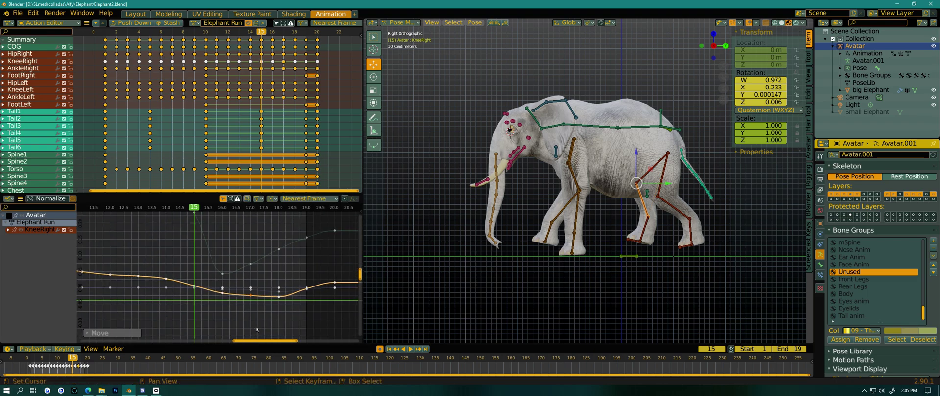
scroll(273, 283, down, 2)
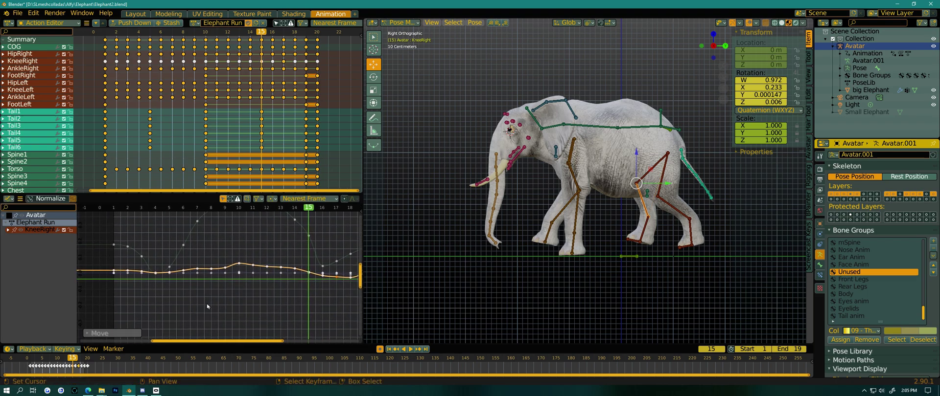
middle_drag(254, 289, 238, 248)
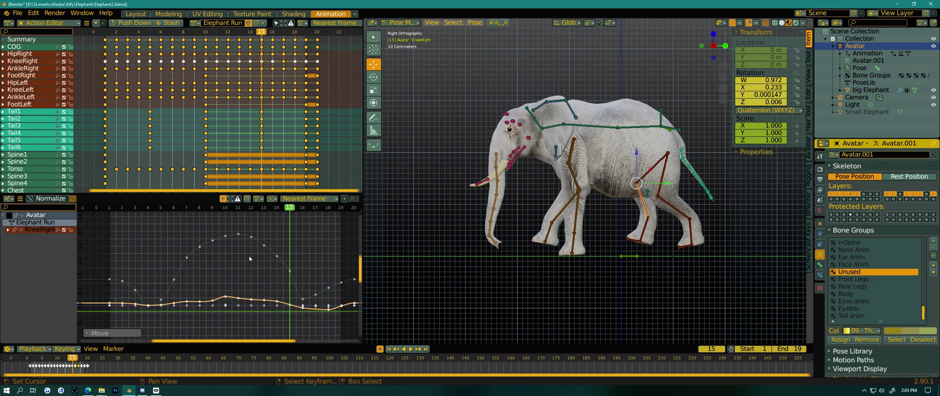
key(space)
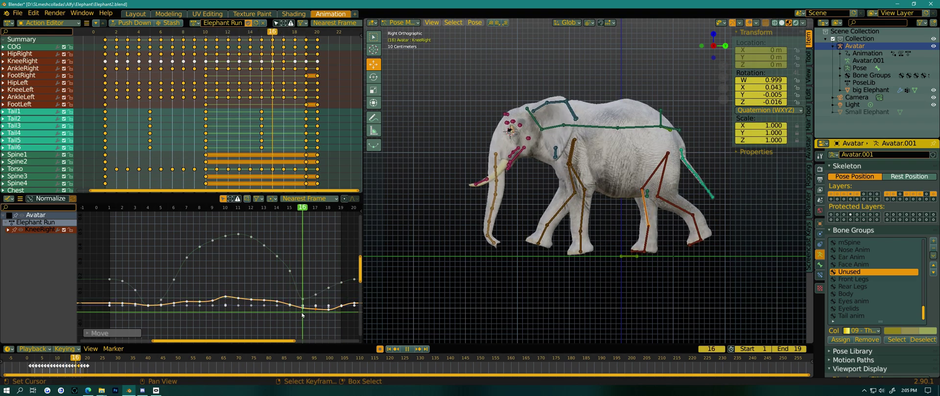
key(space)
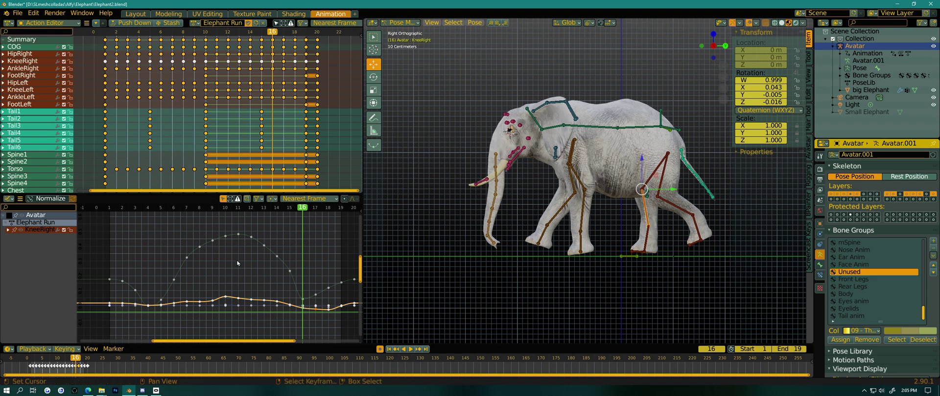
Expand KneeRight's channels and show only its X Quaternion rotation curve
click(8, 230)
click(21, 230)
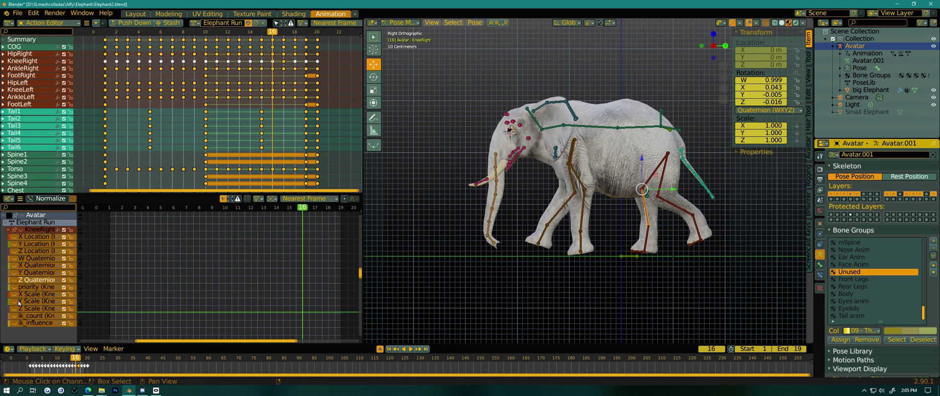
click(14, 265)
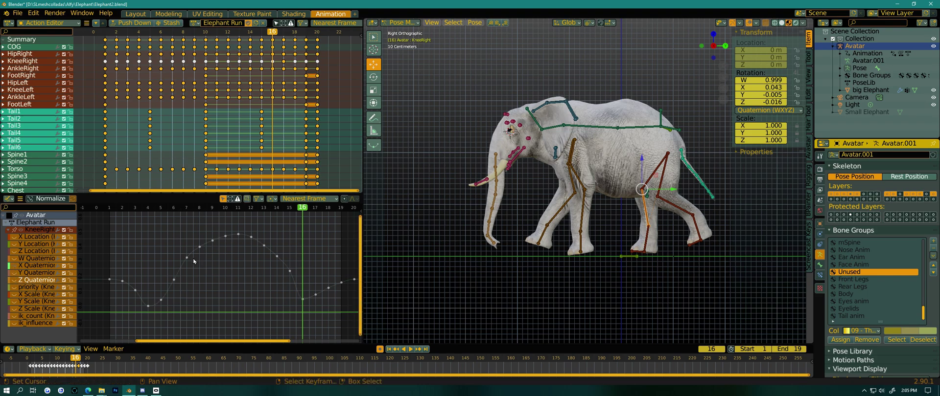
Select a key on the X Quaternion curve, play the animation and scrub back to frame 16
click(201, 250)
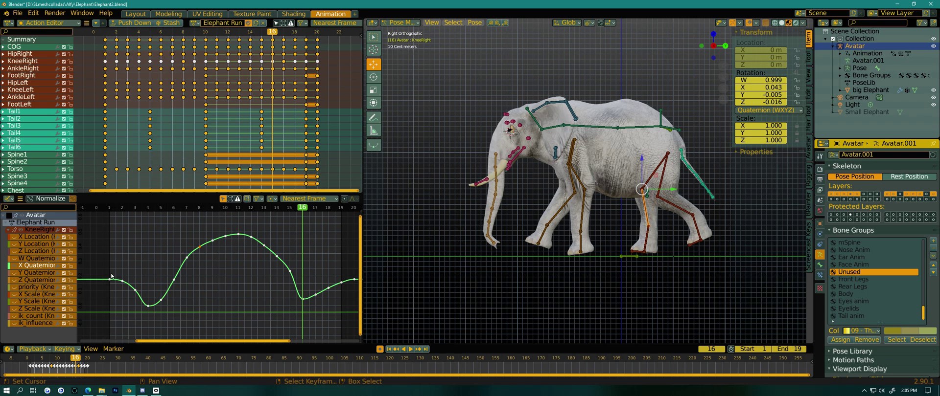
click(295, 321)
key(space)
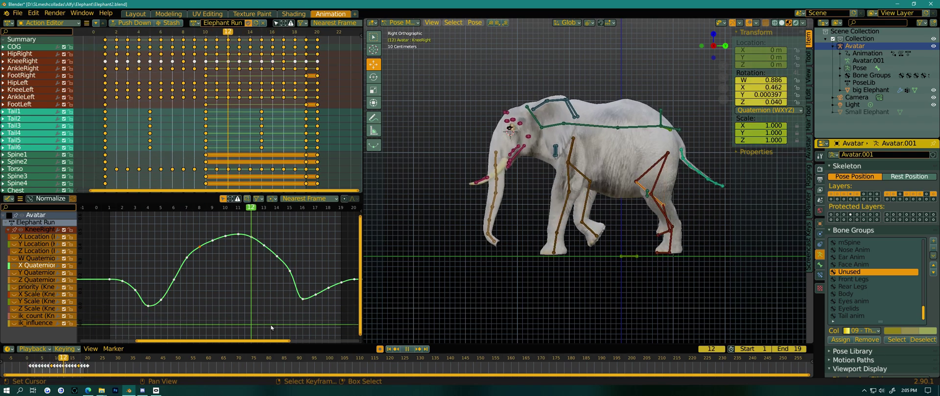
drag(255, 325, 305, 342)
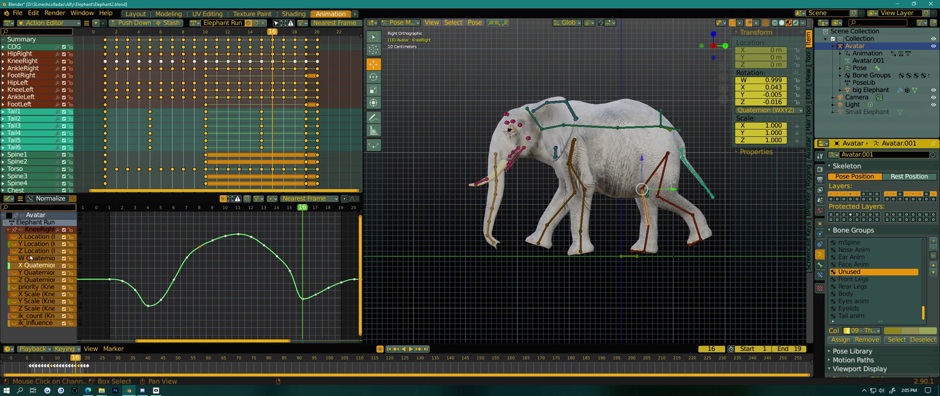
Toggle KneeRight's curve visibility, ending with only the X Quaternion curve displayed
click(21, 230)
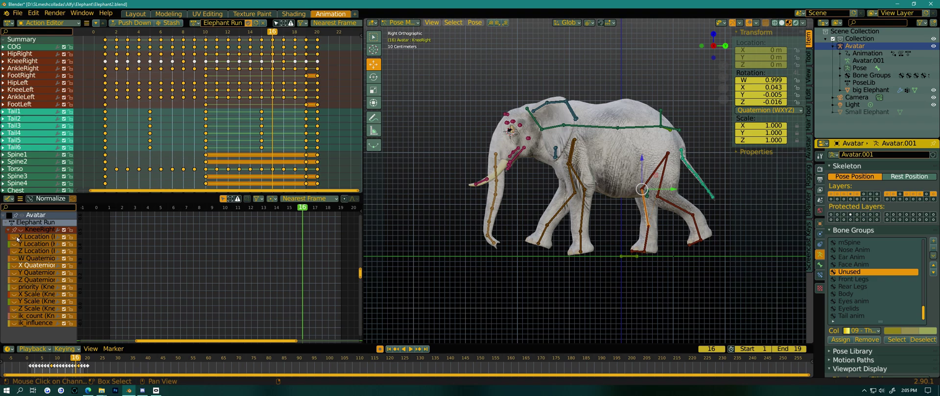
click(19, 230)
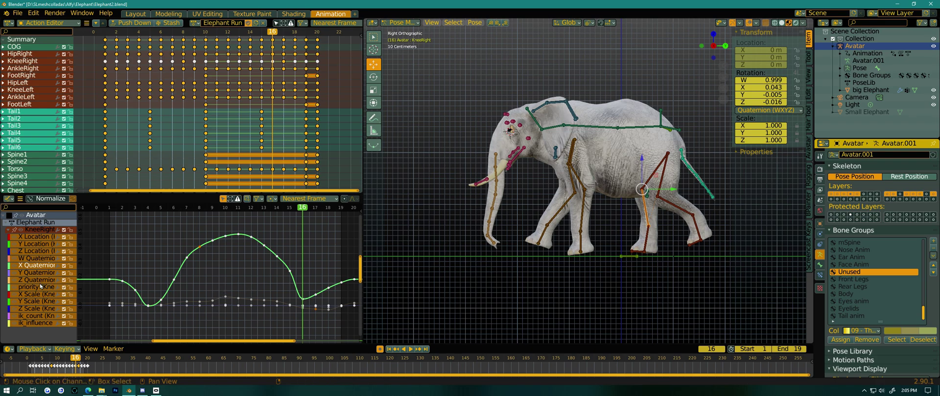
click(20, 230)
click(15, 265)
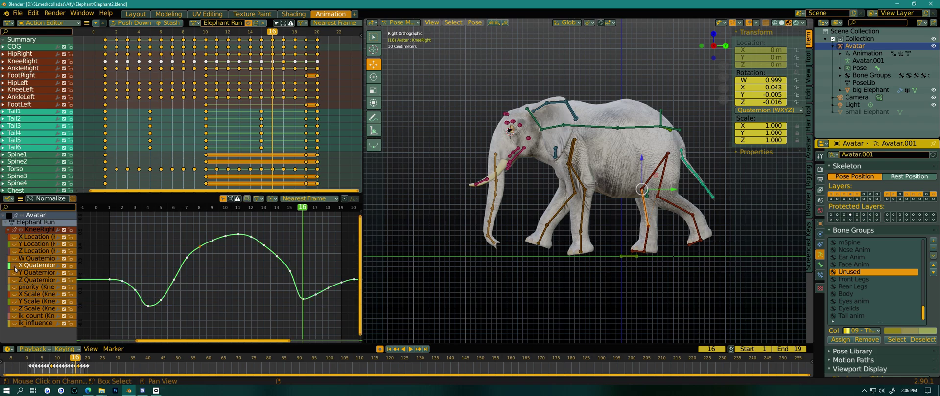
click(21, 231)
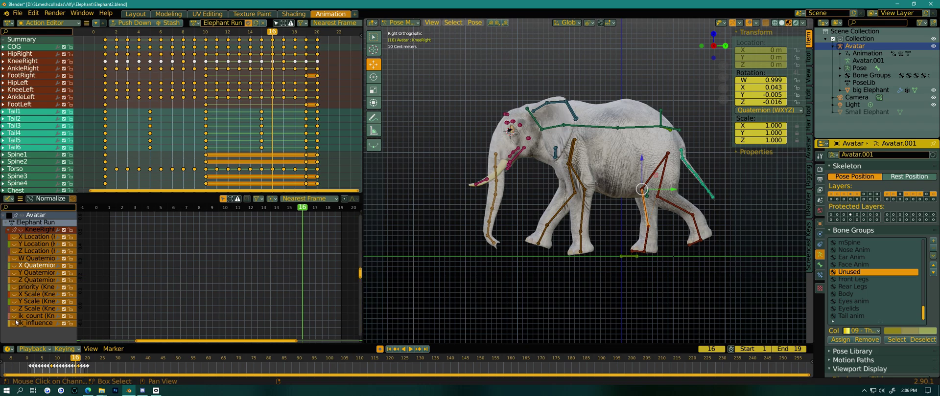
click(15, 265)
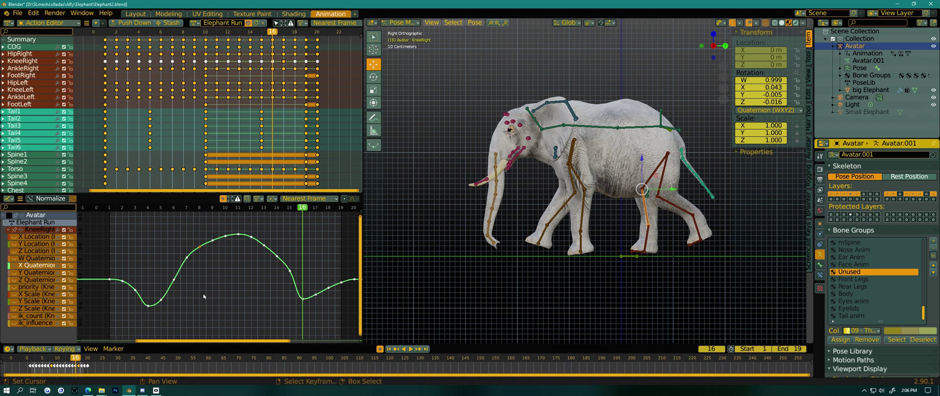
Select all KneeRight X Quaternion keys and move them lower in the graph
click(238, 235)
key(a)
scroll(255, 263, up, 5)
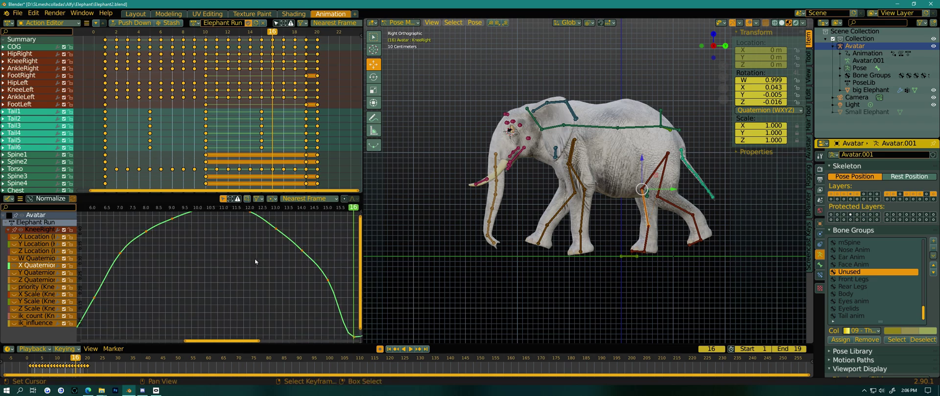
scroll(255, 263, up, 5)
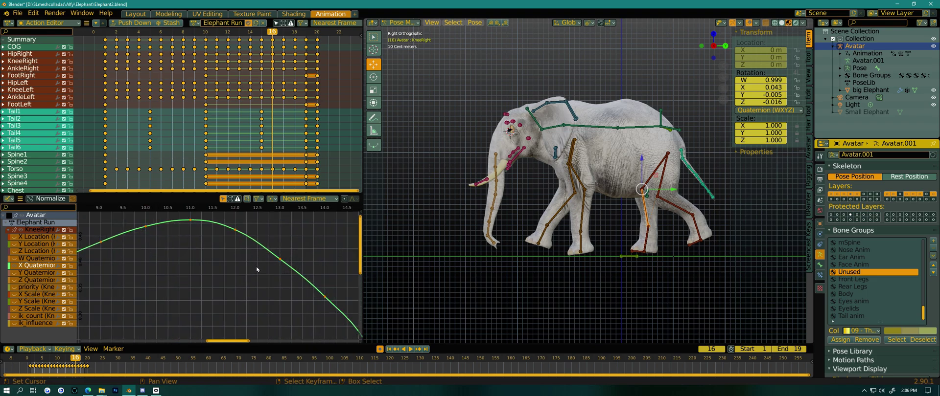
middle_drag(257, 269, 261, 290)
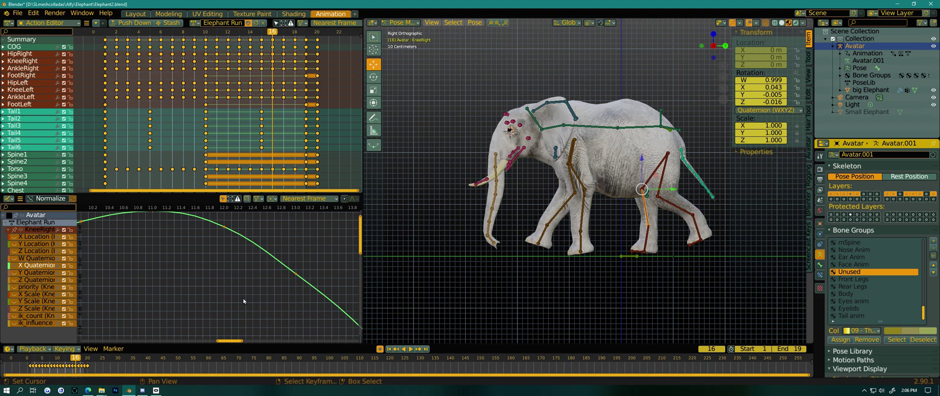
key(g)
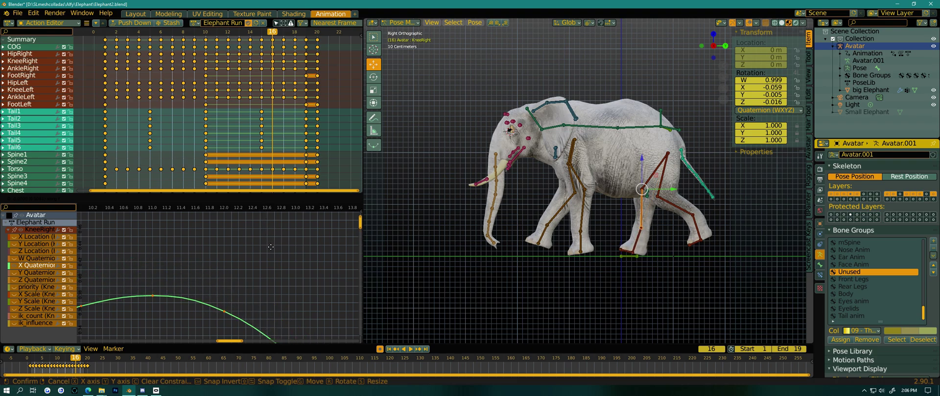
click(269, 246)
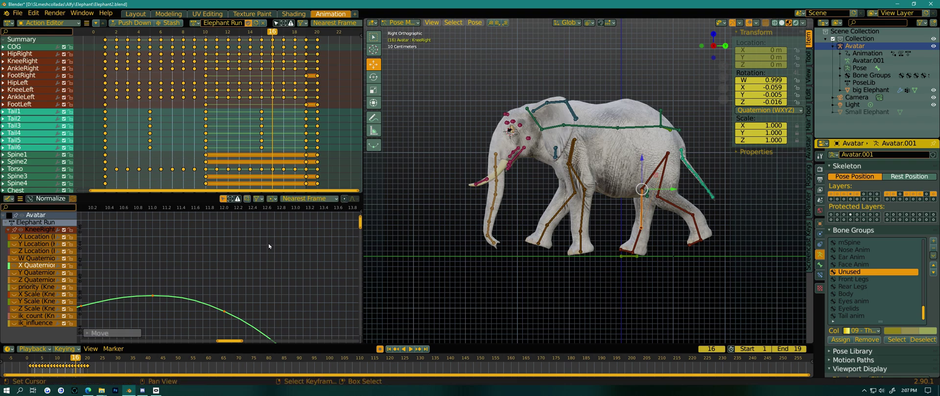
Play and scrub the run cycle to check the legs, stopping at frame 7, then select the KneeLeft bone
key(Home)
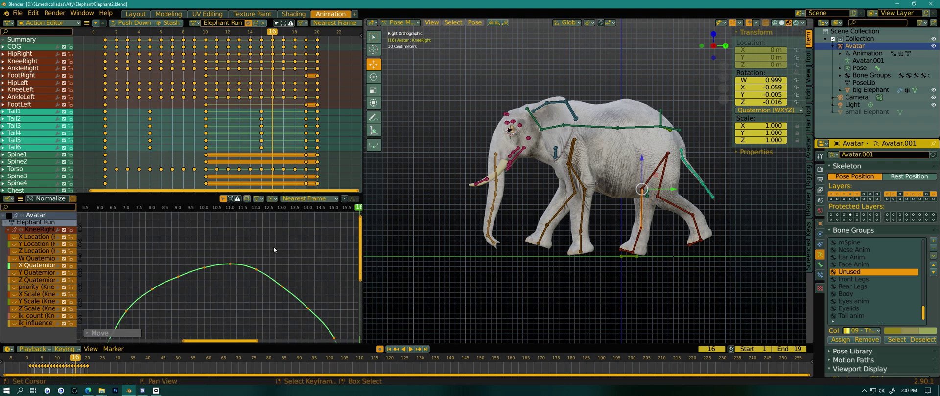
scroll(272, 247, down, 2)
key(space)
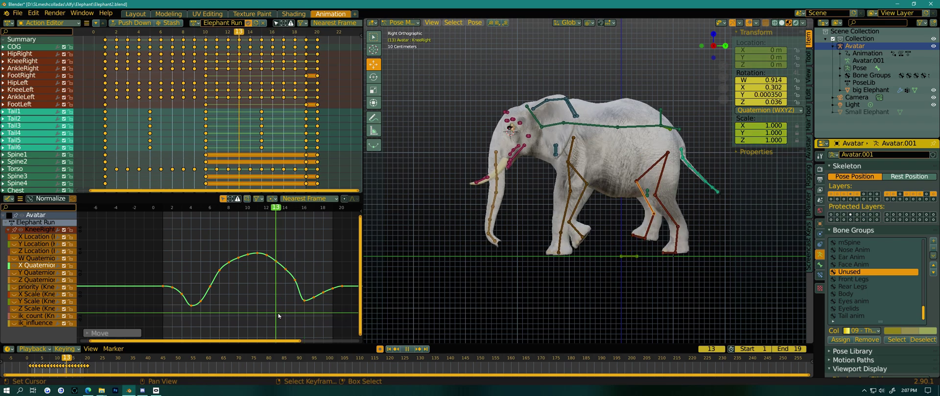
key(Escape)
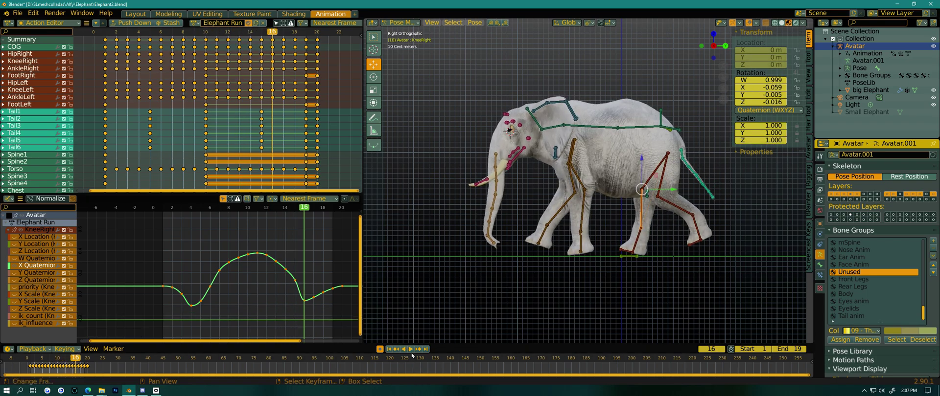
click(410, 349)
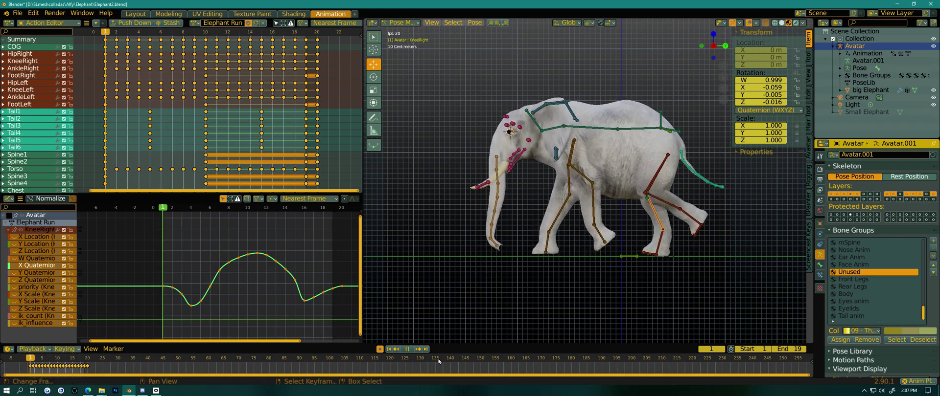
key(space)
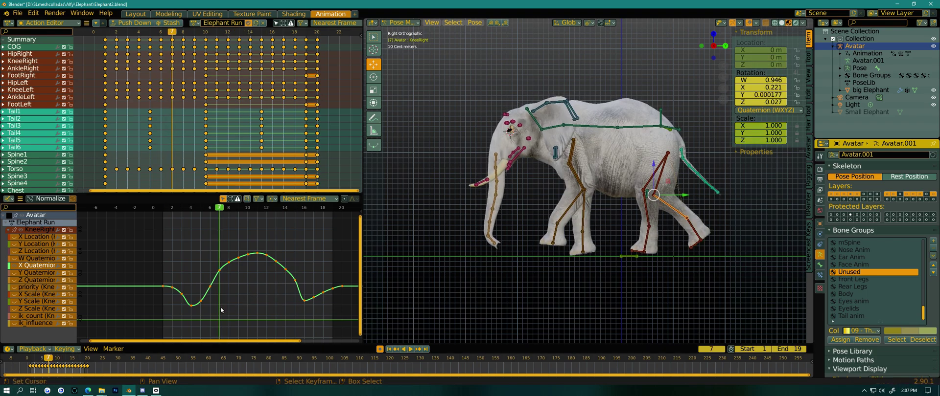
drag(221, 310, 304, 335)
key(space)
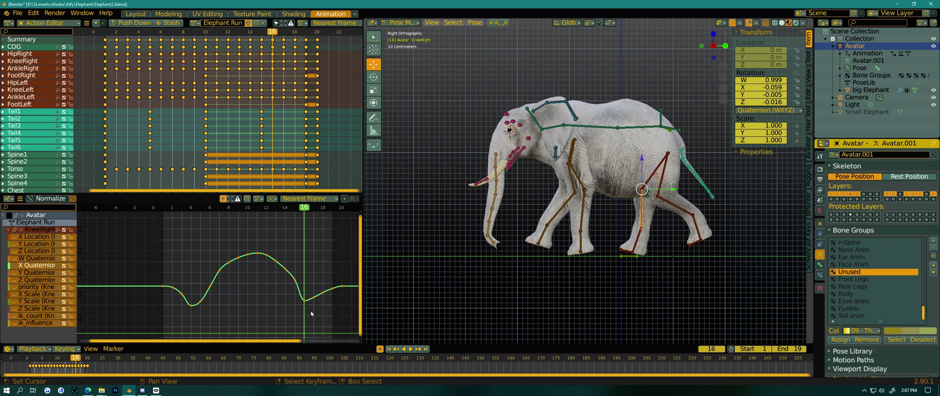
click(303, 316)
key(space)
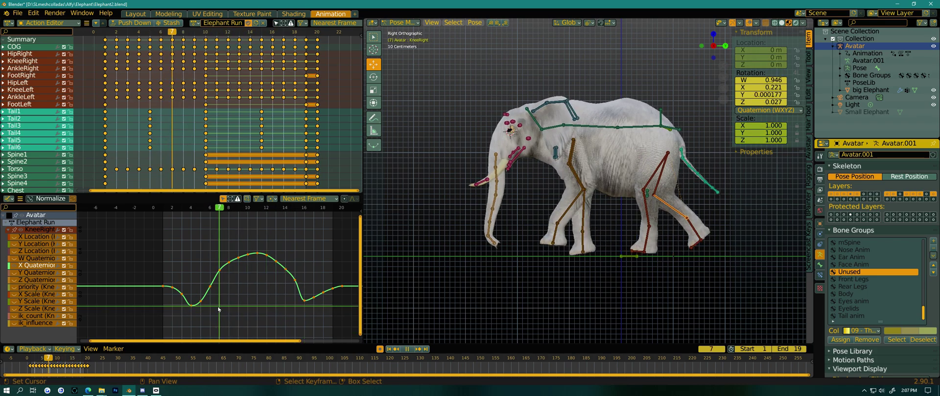
key(space)
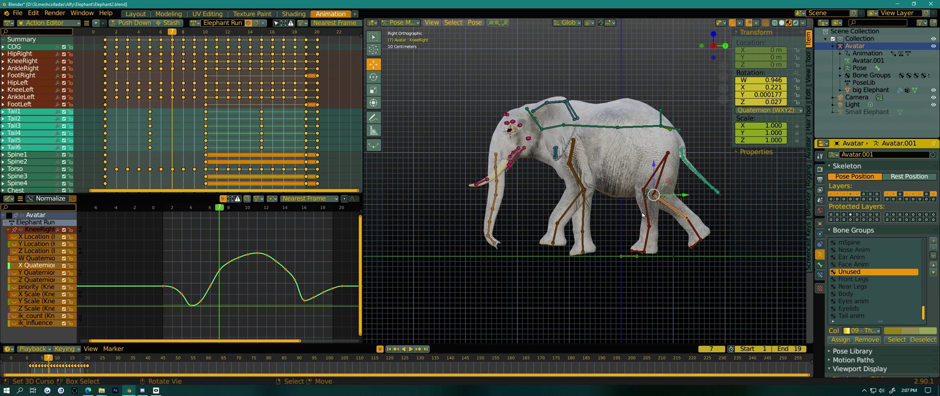
click(647, 211)
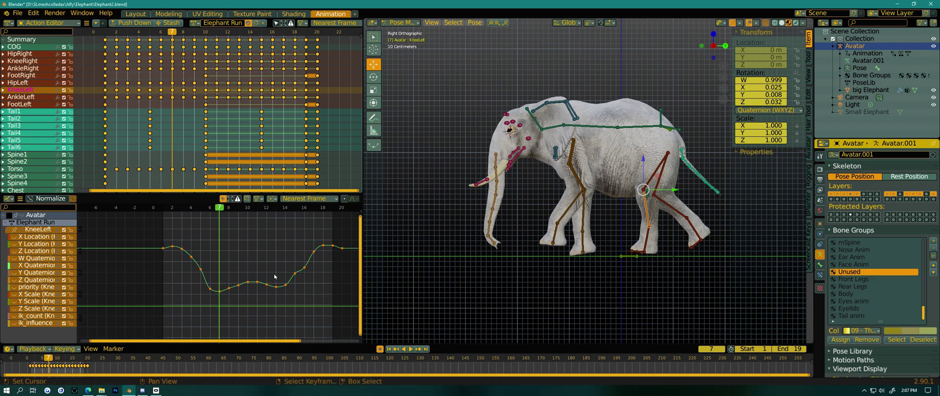
Fit the KneeLeft curve in view and scrub to frame 6 to inspect the pose
key(Home)
scroll(254, 283, up, 4)
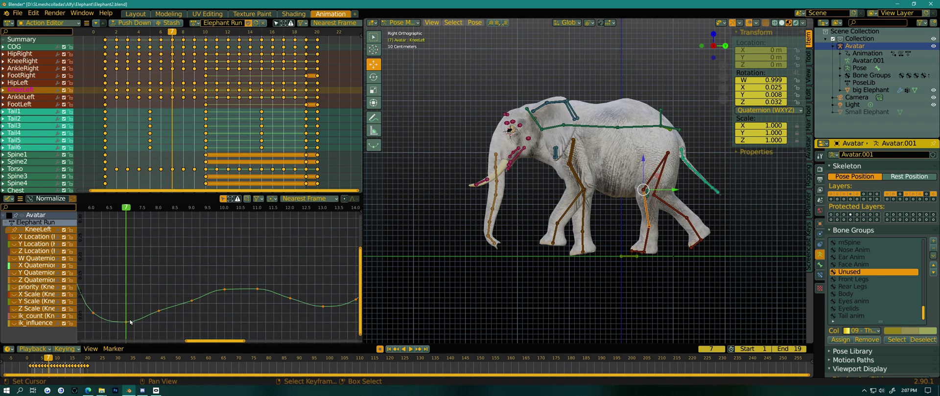
scroll(130, 322, down, 3)
key(space)
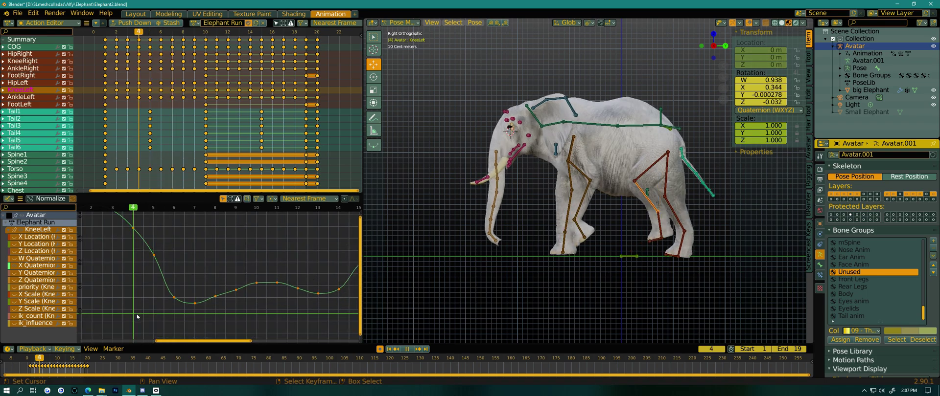
drag(138, 317, 180, 324)
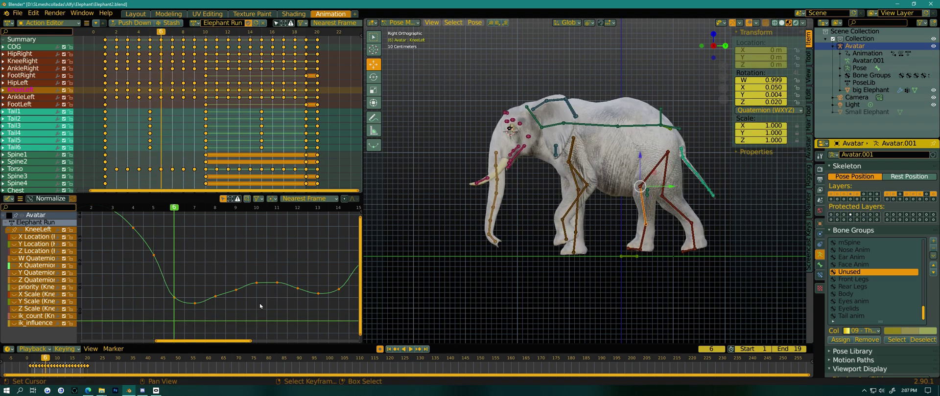
Lower the KneeLeft X rotation keys from about 0.050 to -0.048 and play the run cycle
scroll(259, 303, up, 4)
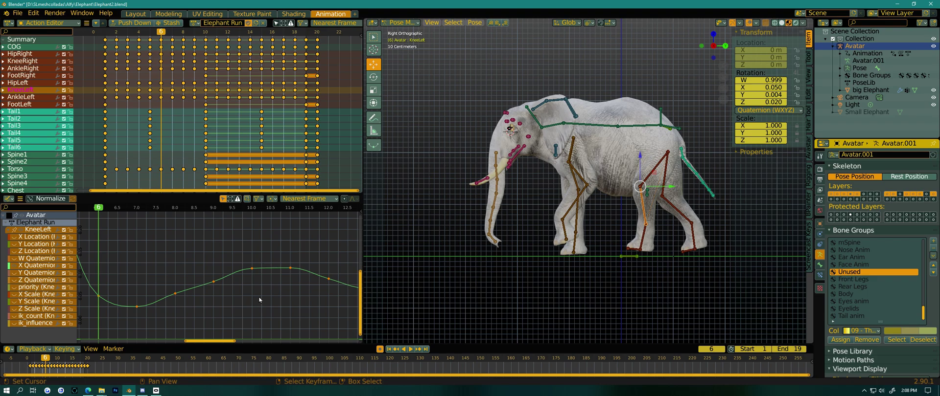
key(g)
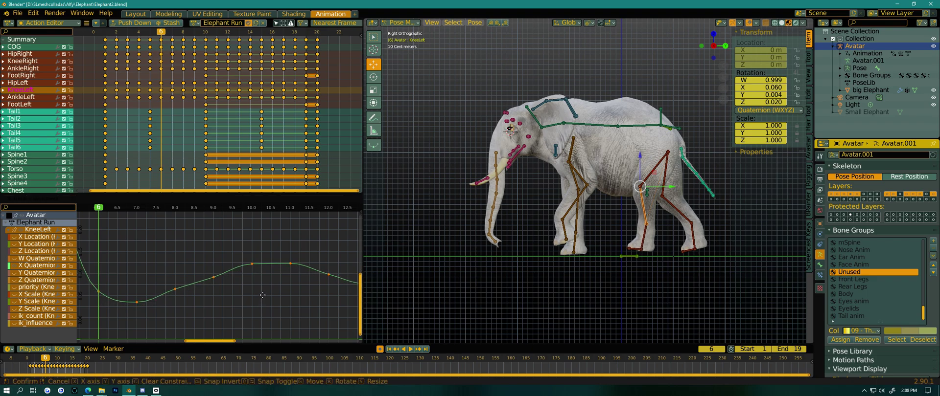
mouse_move(263, 338)
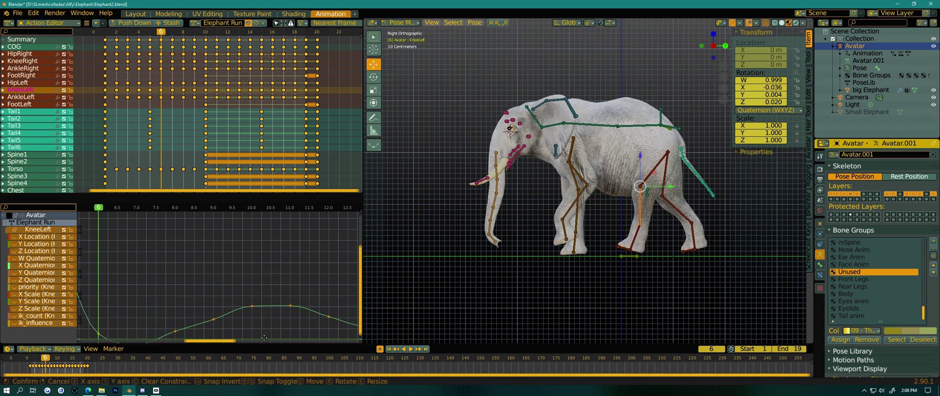
click(262, 343)
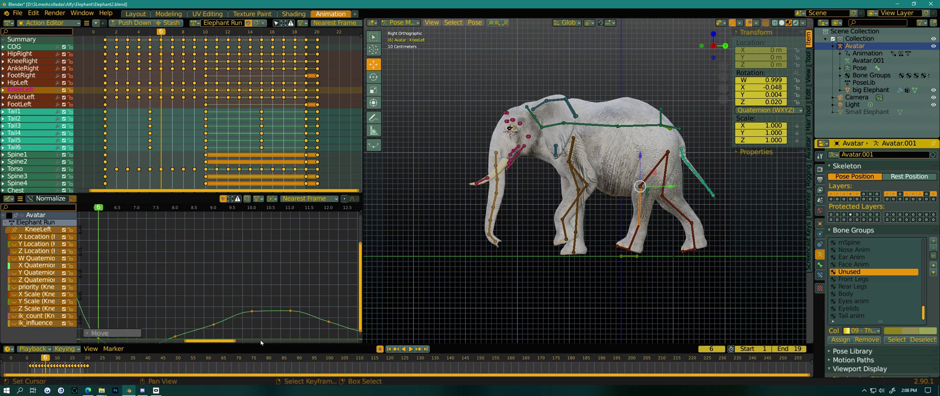
scroll(606, 236, down, 2)
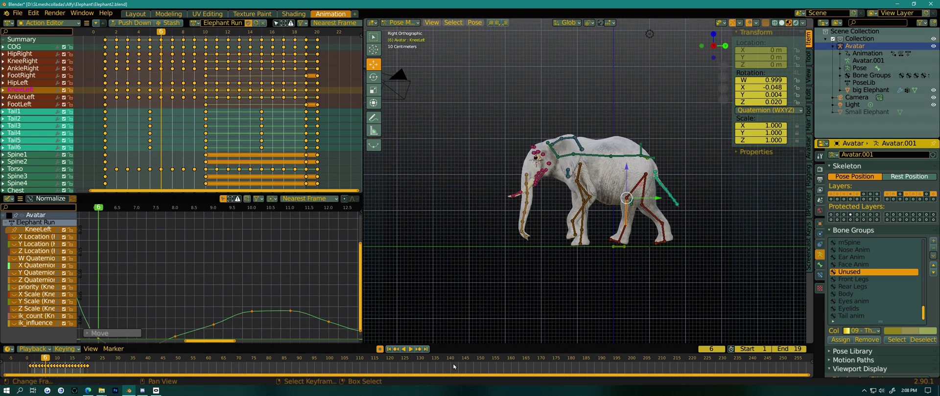
click(411, 350)
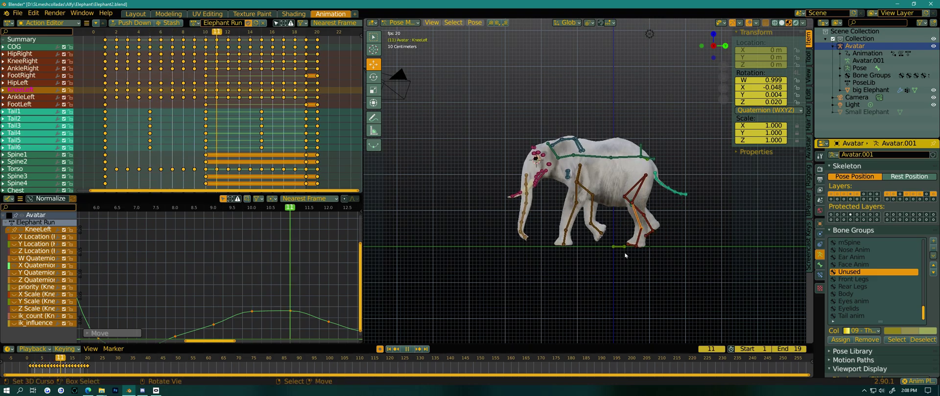
scroll(636, 215, up, 3)
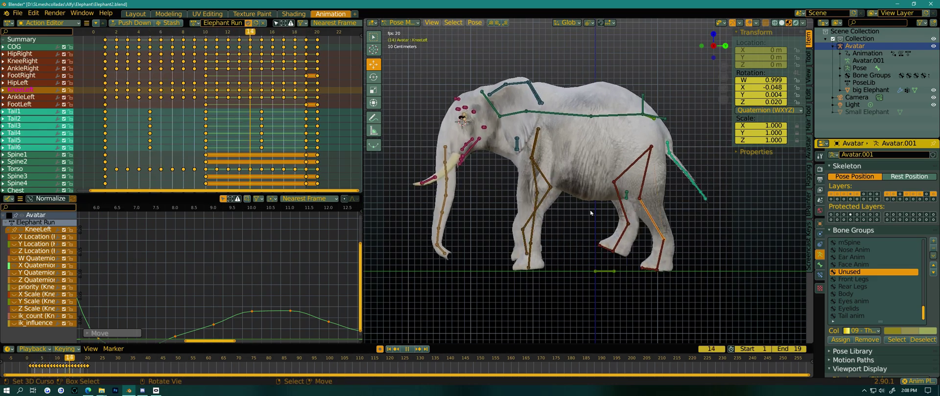
key(space)
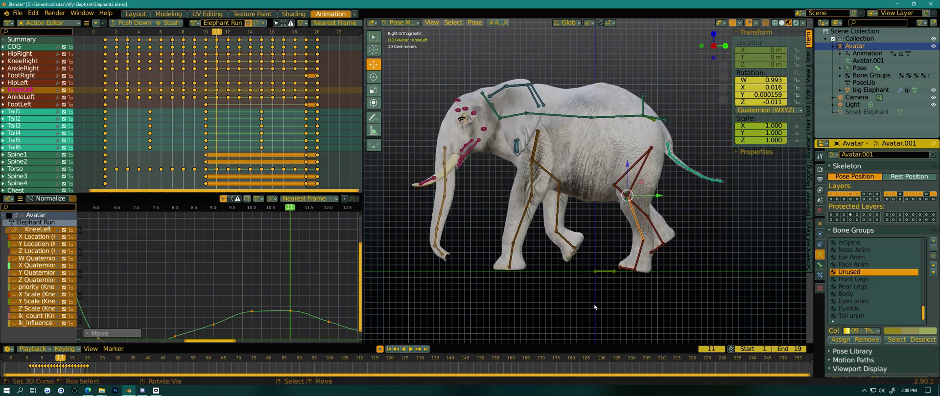
Select the left ankle bone, expand AnkleLeft and show only its X rotation curve, centred in view
click(639, 258)
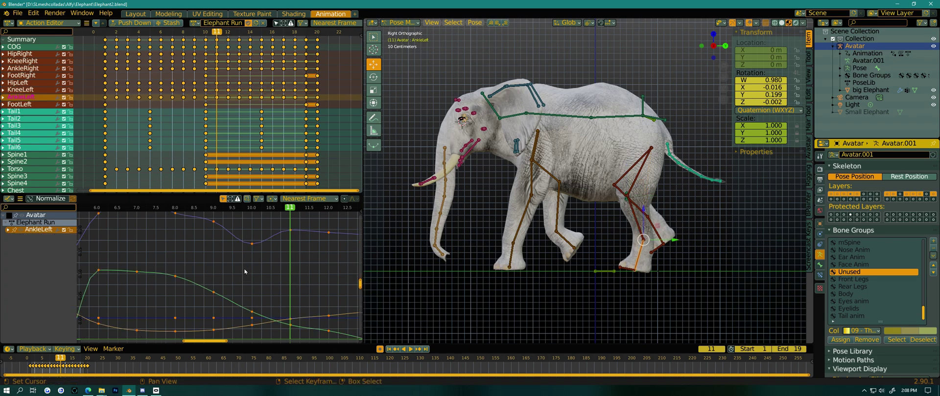
scroll(259, 272, down, 6)
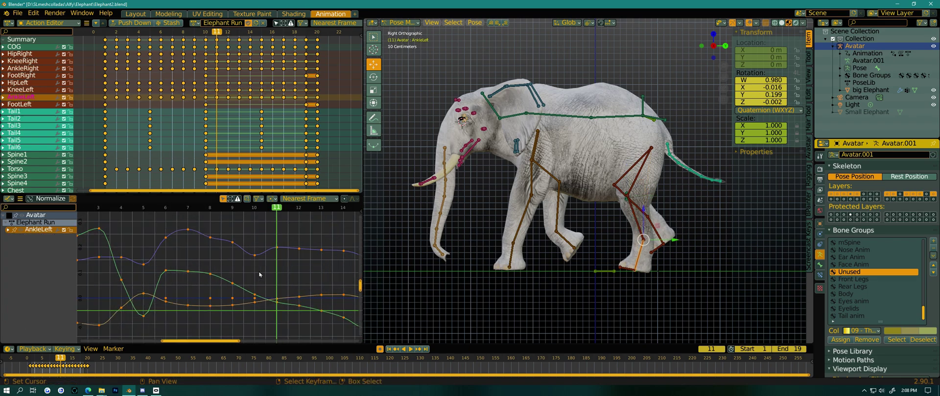
click(8, 231)
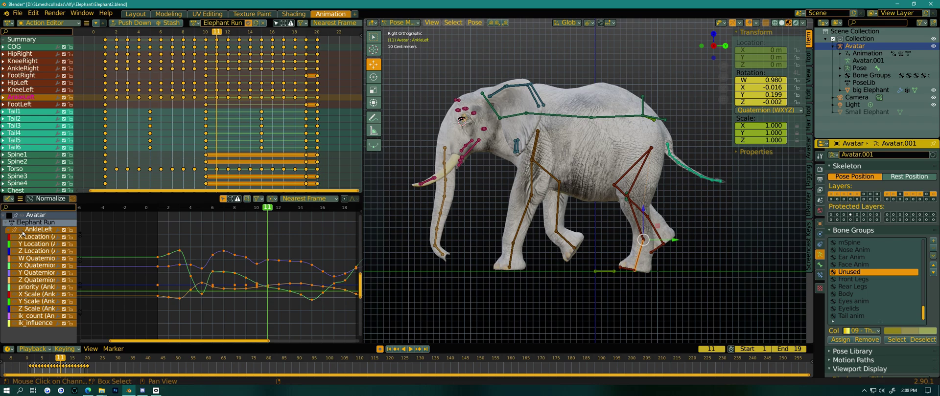
key(h)
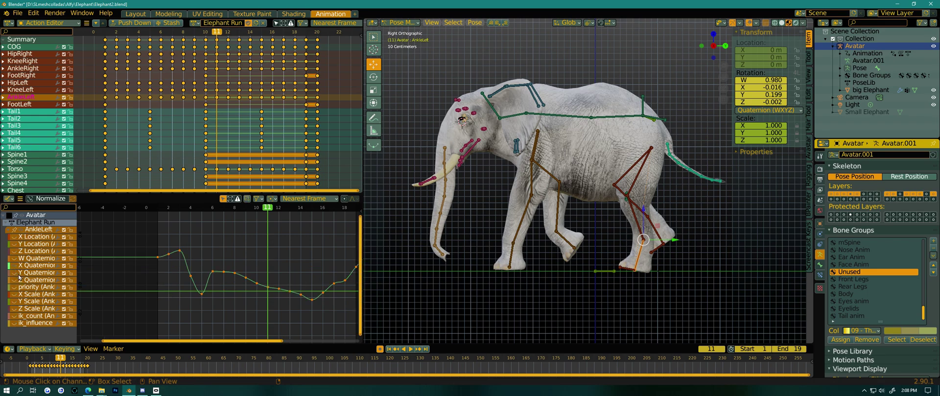
middle_drag(300, 297, 258, 290)
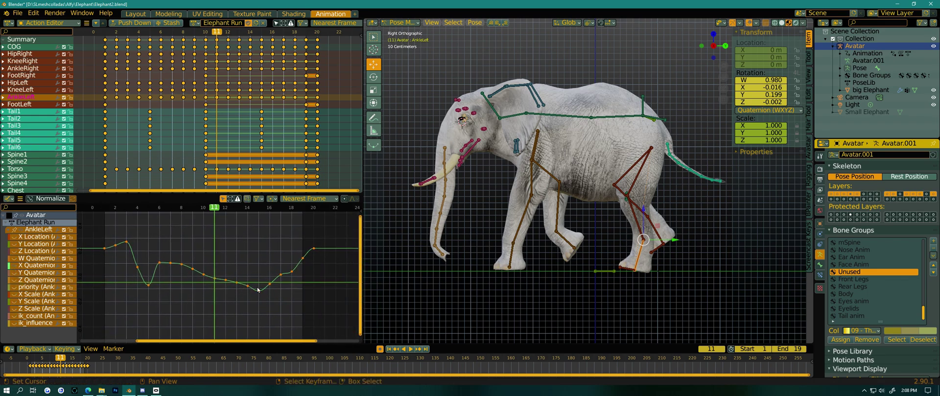
middle_drag(119, 283, 221, 331)
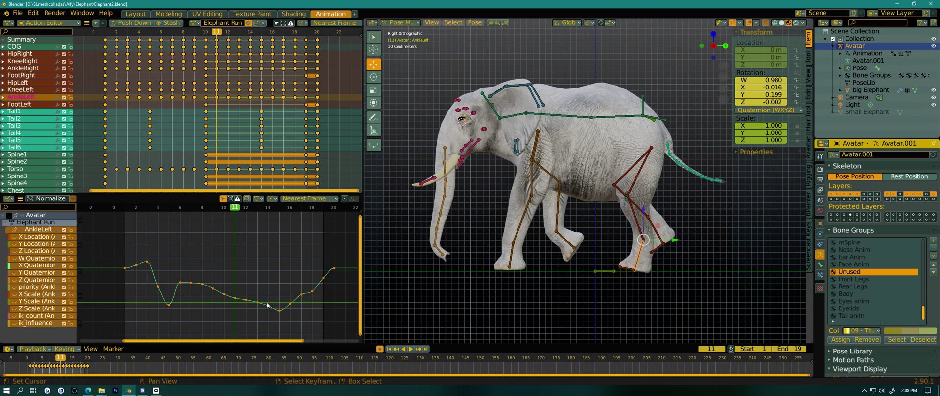
scroll(263, 289, up, 2)
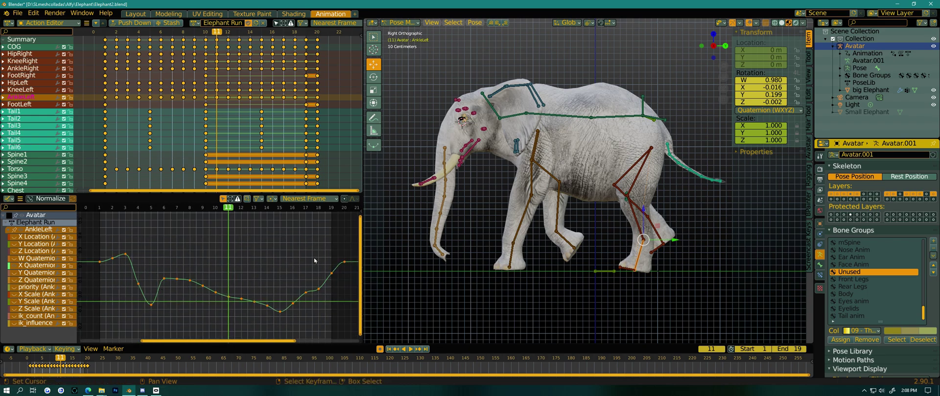
scroll(233, 285, up, 5)
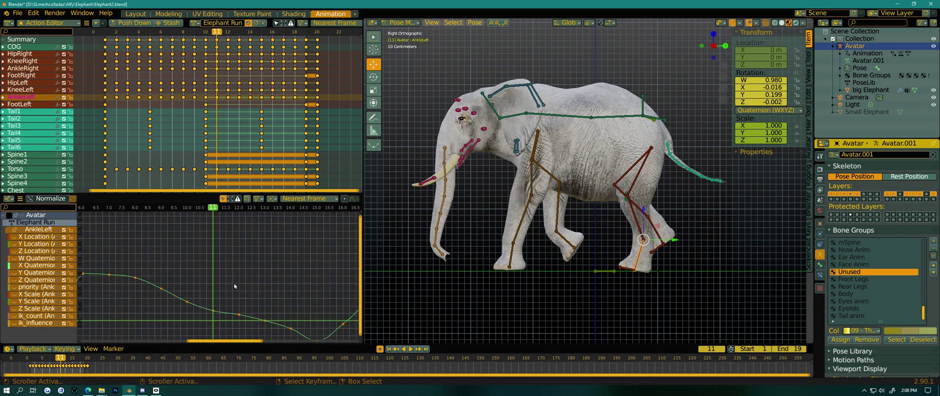
Shift the AnkleLeft X rotation keys so frame 11 reads about 0.077, then play back the run
key(g)
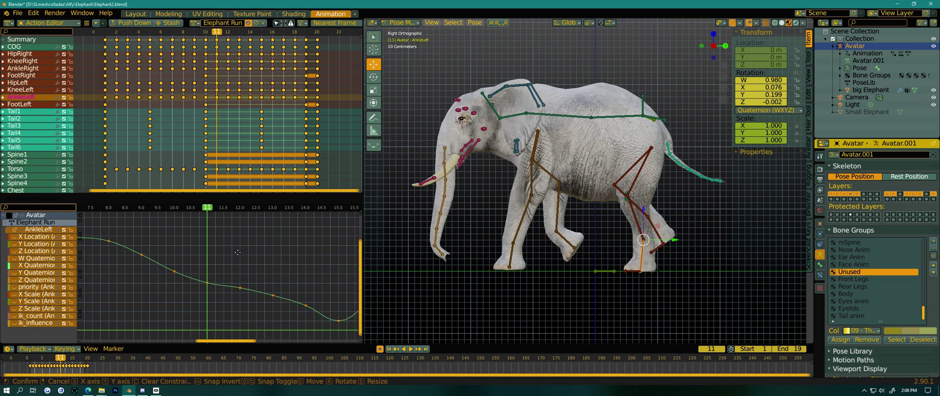
click(238, 252)
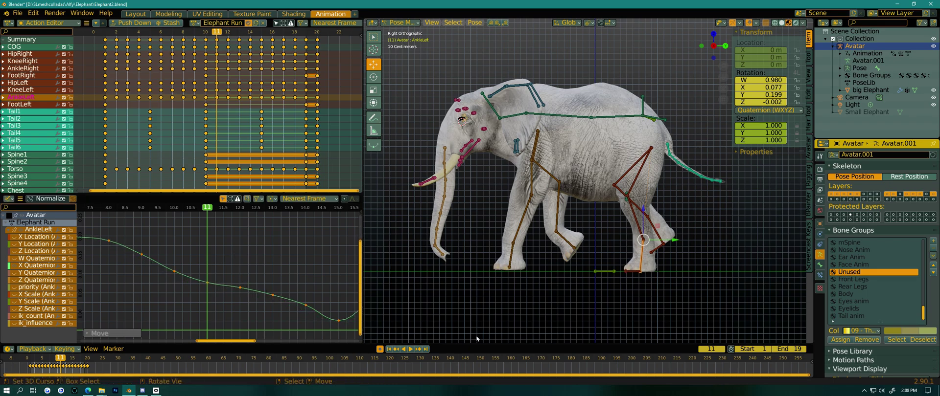
click(411, 349)
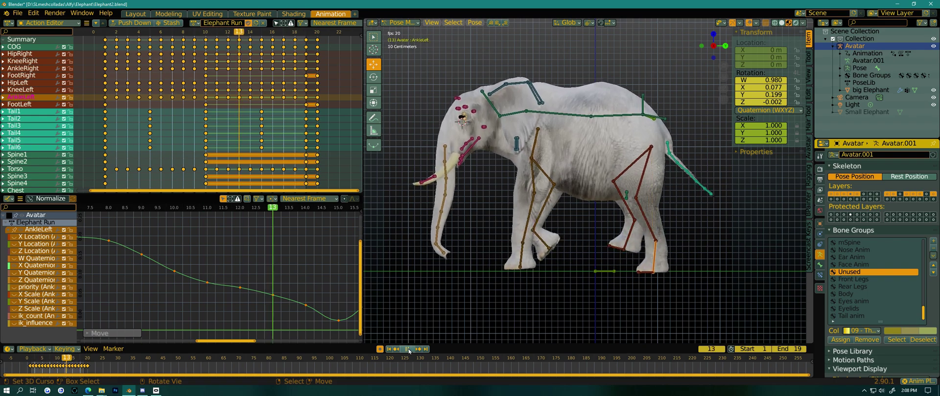
click(408, 349)
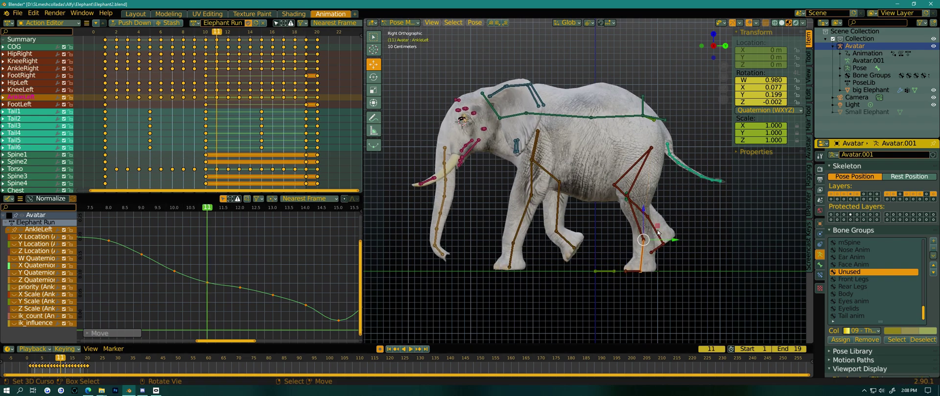
right_click(657, 233)
Scrub back to frame 1, expand AnkleRight and show only its X rotation curve
scroll(269, 294, down, 6)
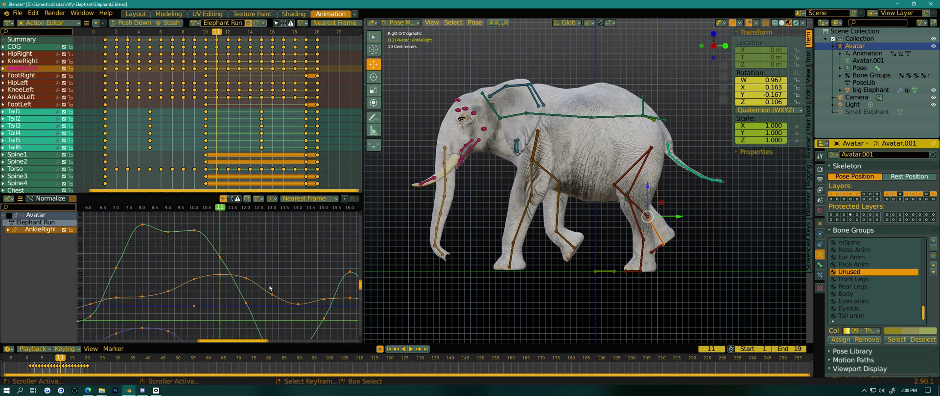
click(225, 307)
drag(225, 306, 136, 295)
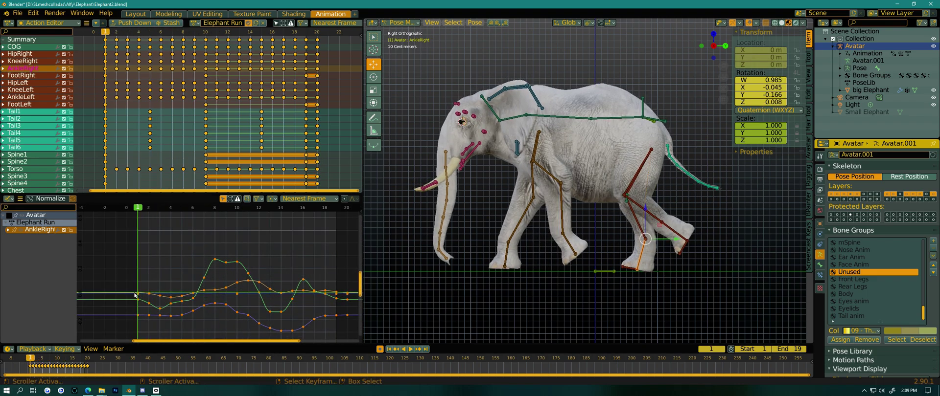
click(8, 230)
key(h)
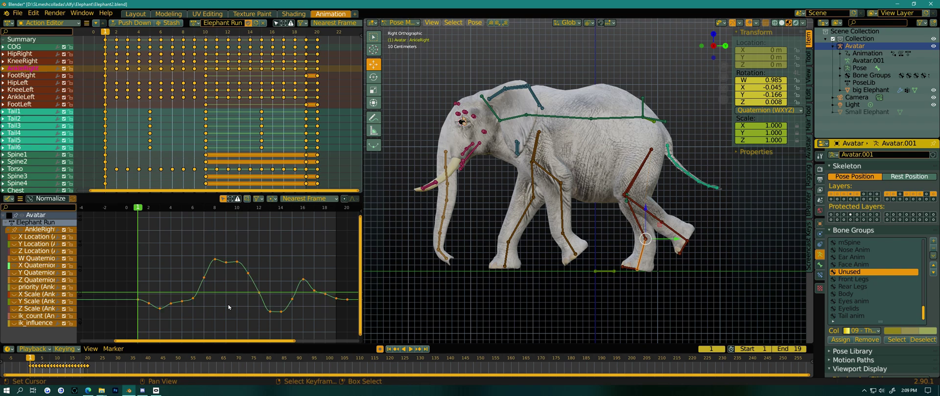
Raise the AnkleRight X rotation keys a first time and play the run to check the right leg
scroll(228, 304, up, 5)
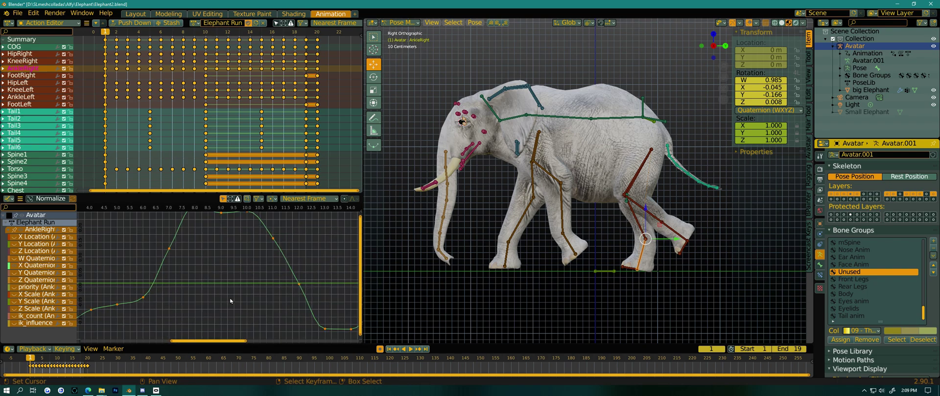
key(g)
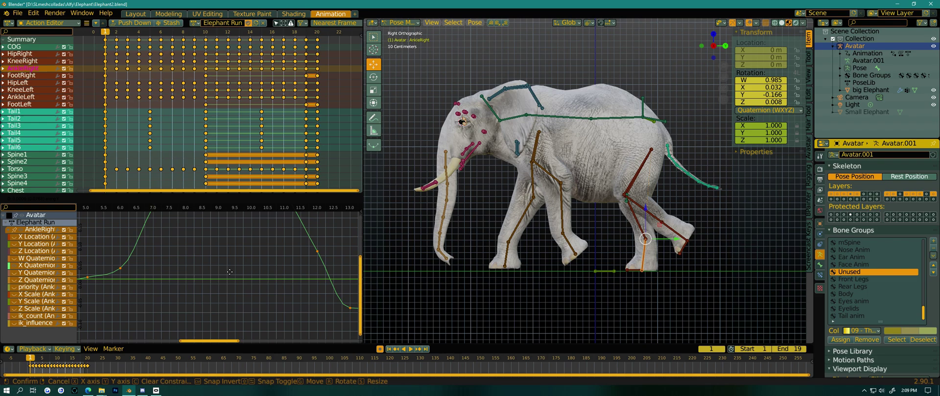
click(228, 273)
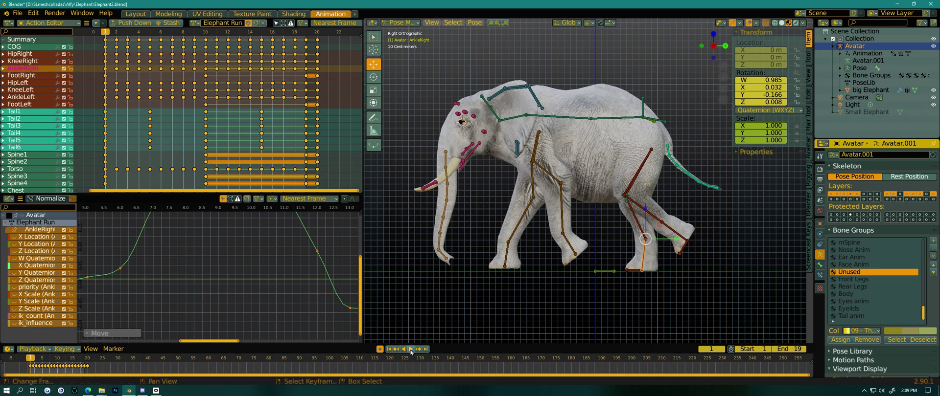
click(410, 349)
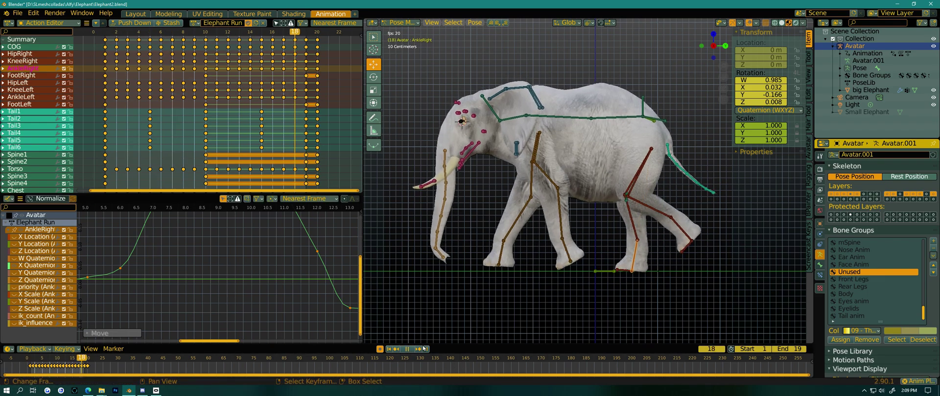
key(space)
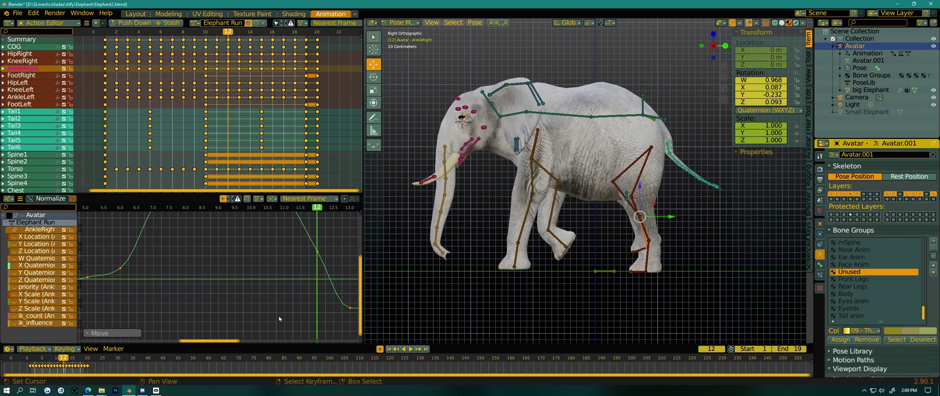
key(space)
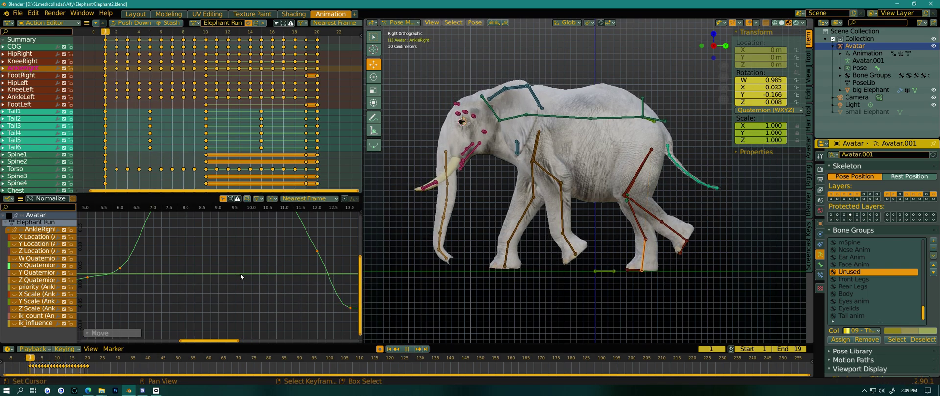
Raise the AnkleRight X rotation keys further and replay the run to confirm the foot sits level
drag(184, 272, 349, 304)
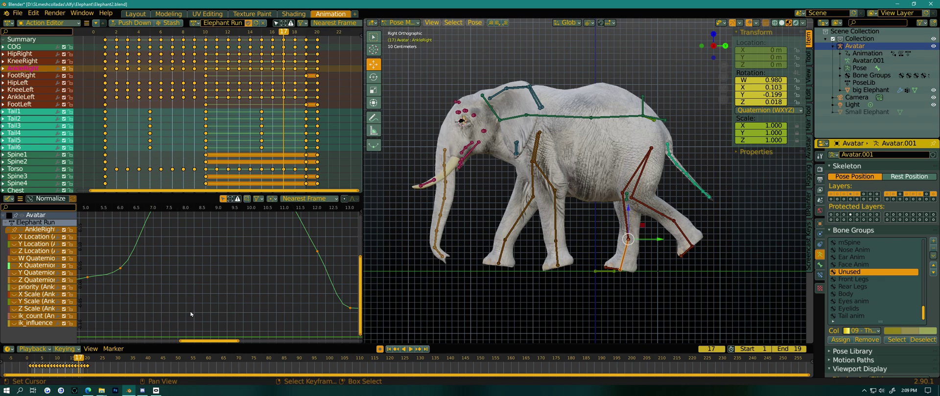
key(g)
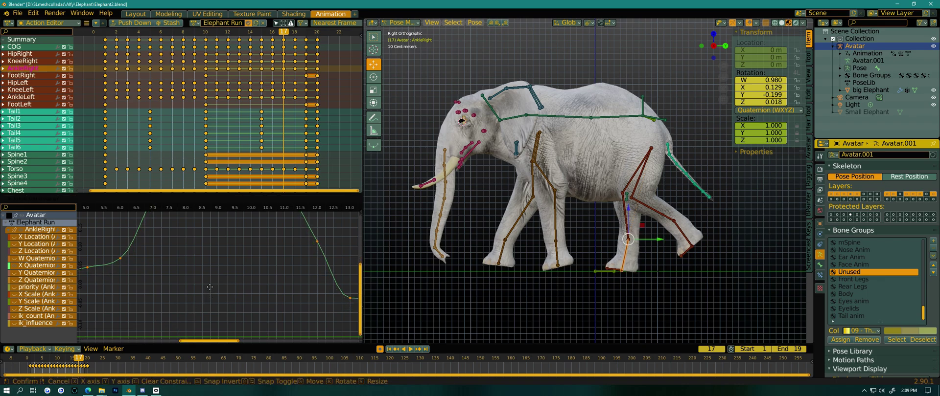
click(210, 287)
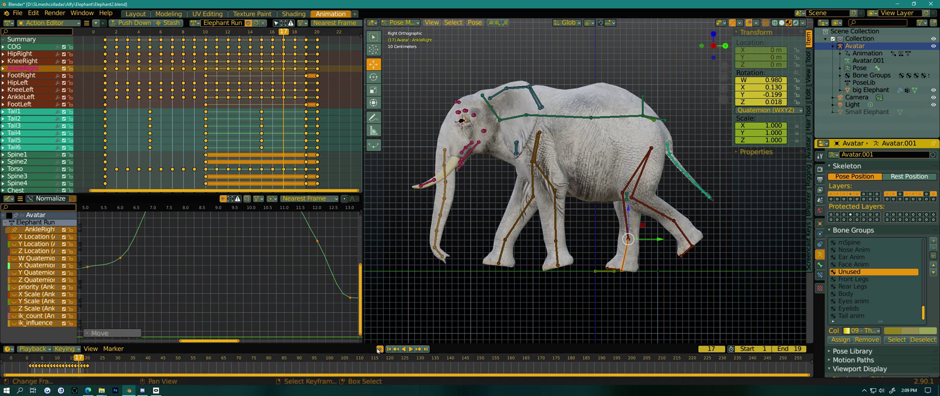
click(409, 350)
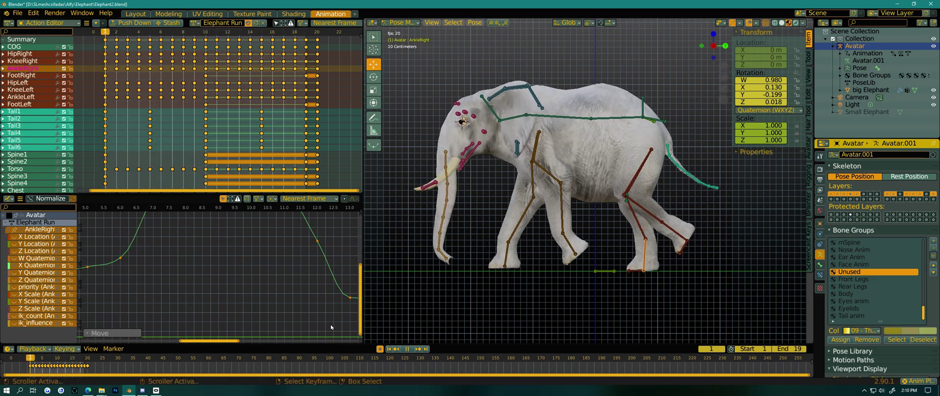
scroll(521, 313, down, 2)
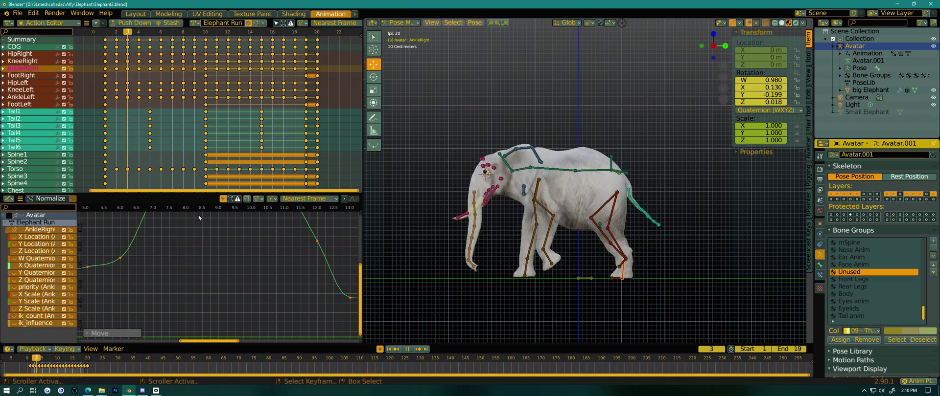